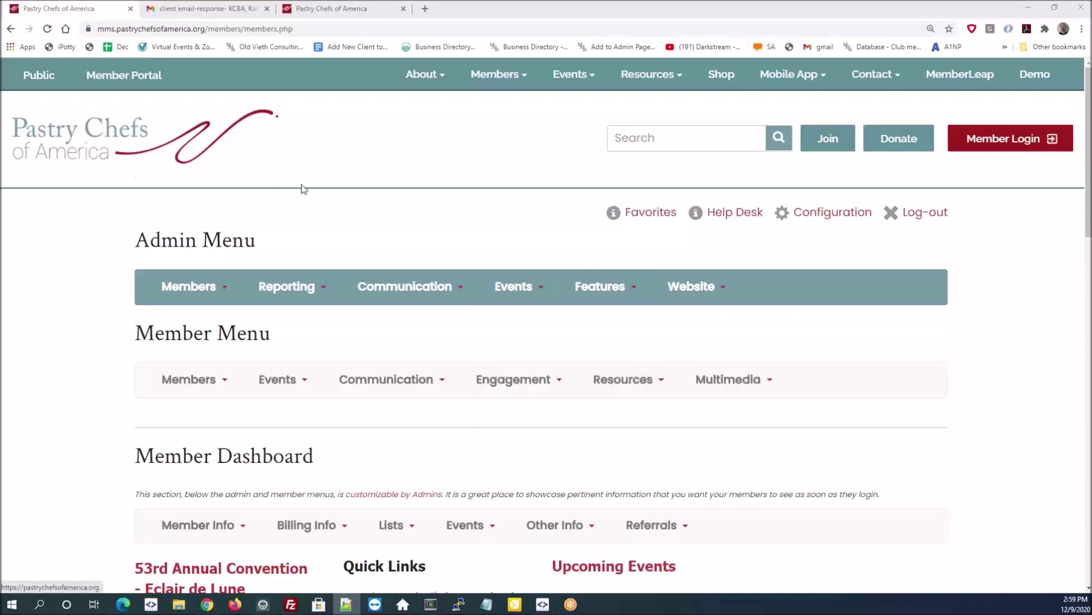
- Open the Events dropdown in the dashboard's Admin Menu
left_click(531, 290)
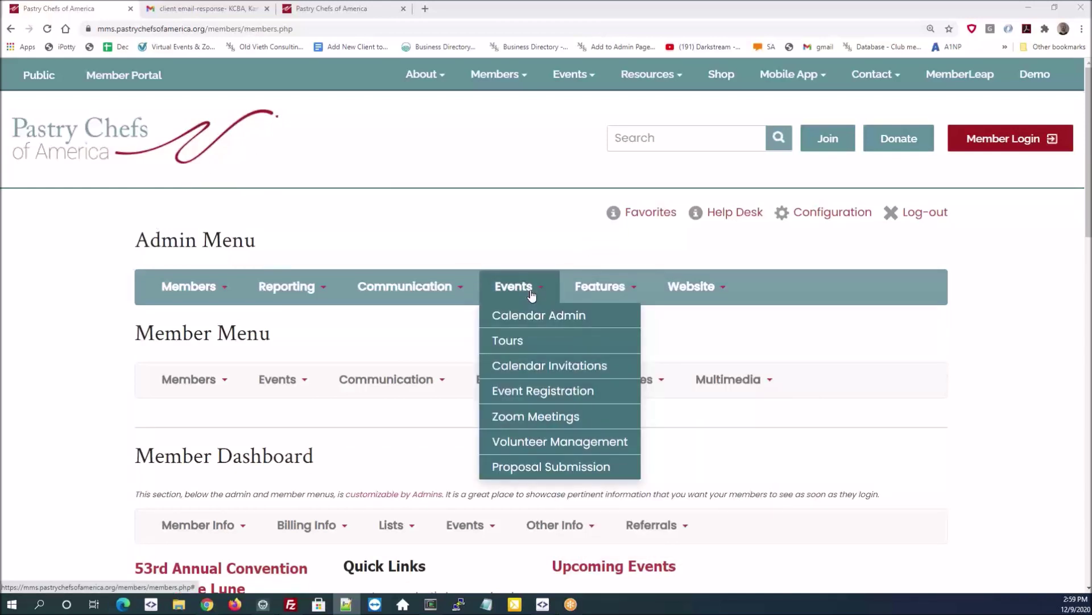
- Go to the Zoom Meetings page and scroll through the scheduled meetings and webinars
left_click(544, 421)
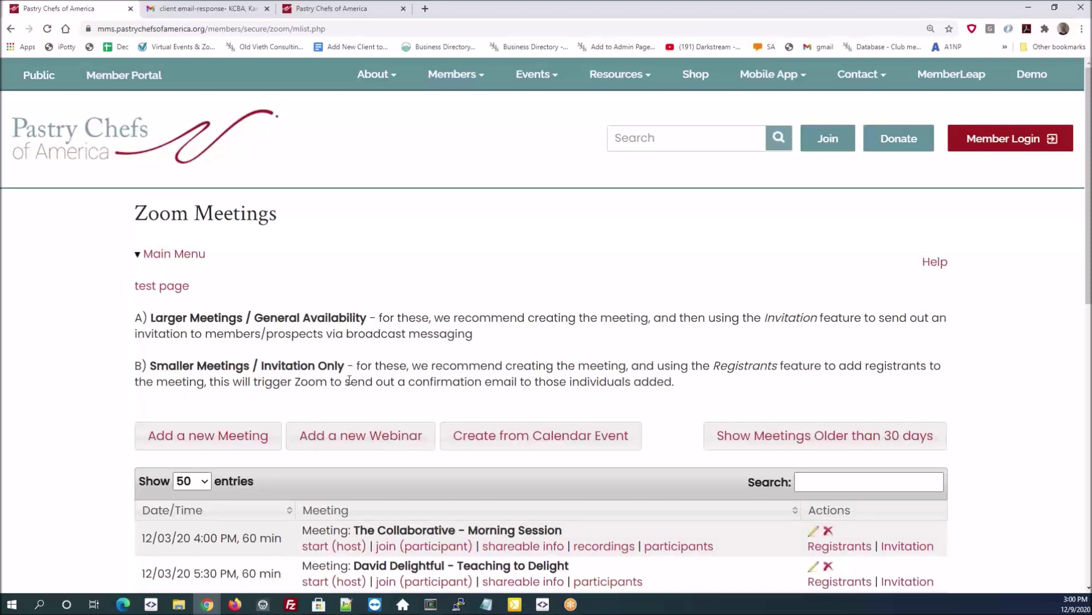
left_click_drag(356, 365, 492, 363)
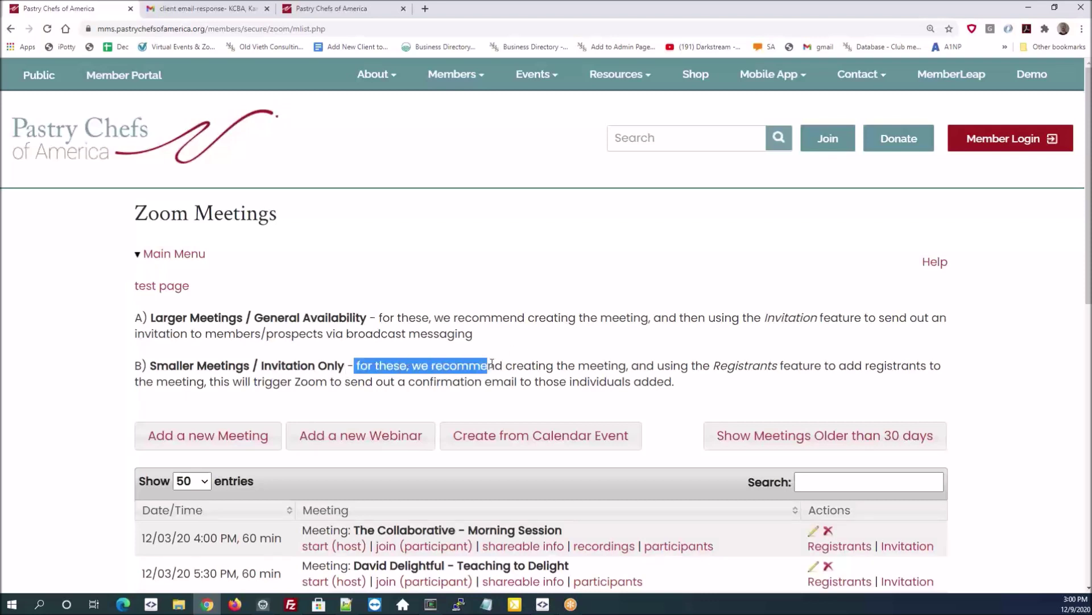
left_click(539, 354)
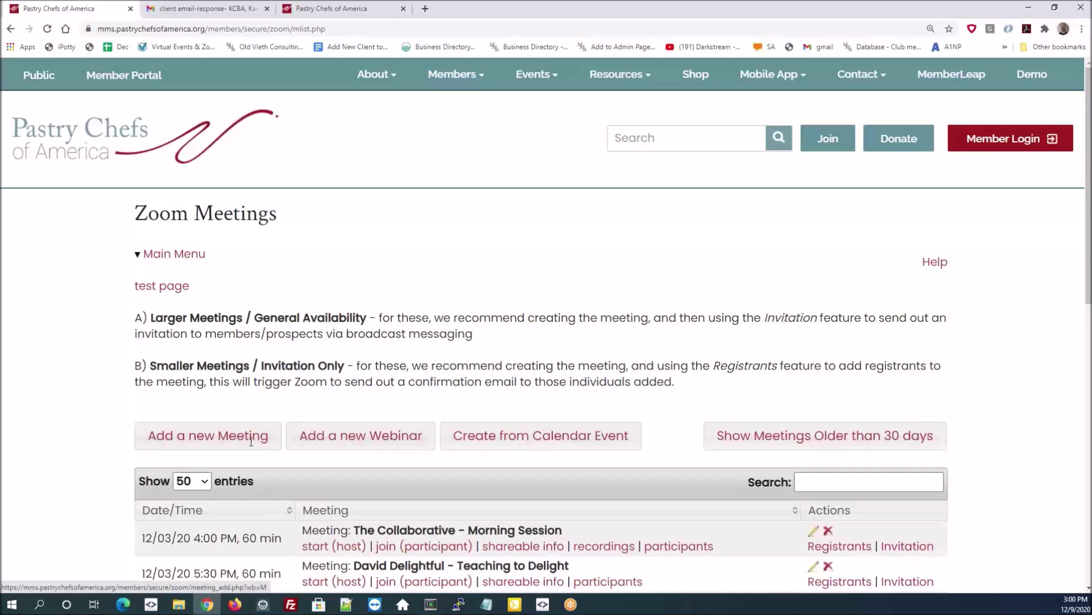
scroll(250, 445, "down", 3)
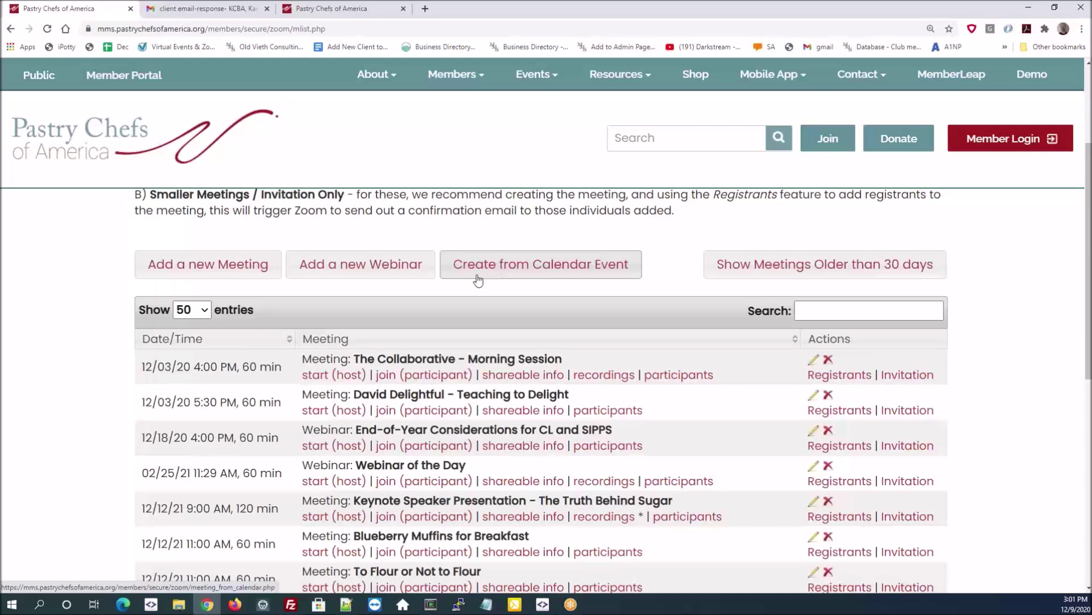
- Start a new meeting named 'Puff Pastry Demo' on 12/17/2020 at 3:30 PM
left_click(224, 270)
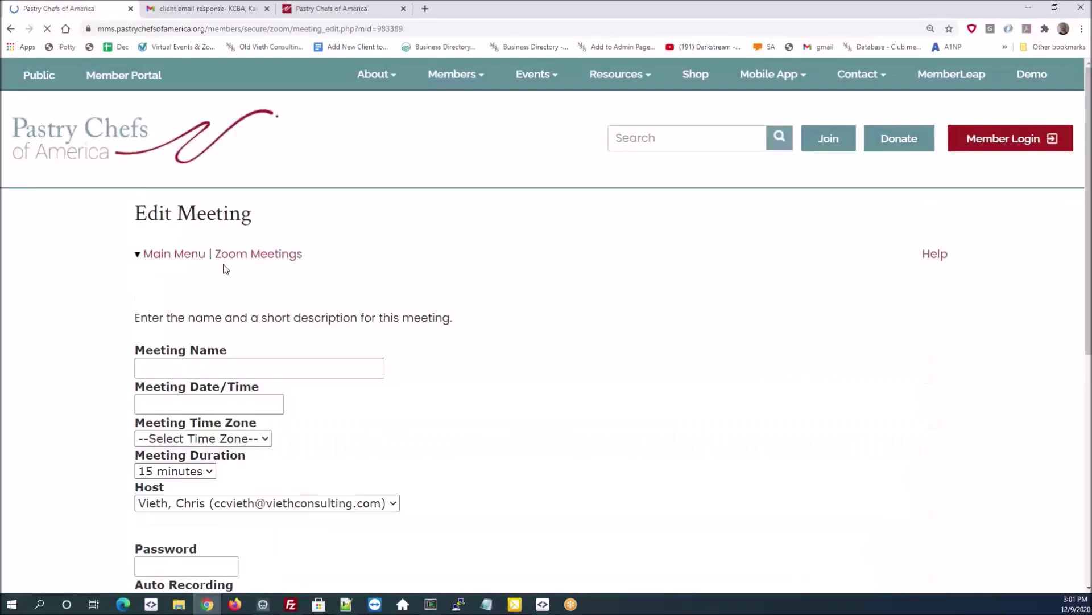
left_click(268, 366)
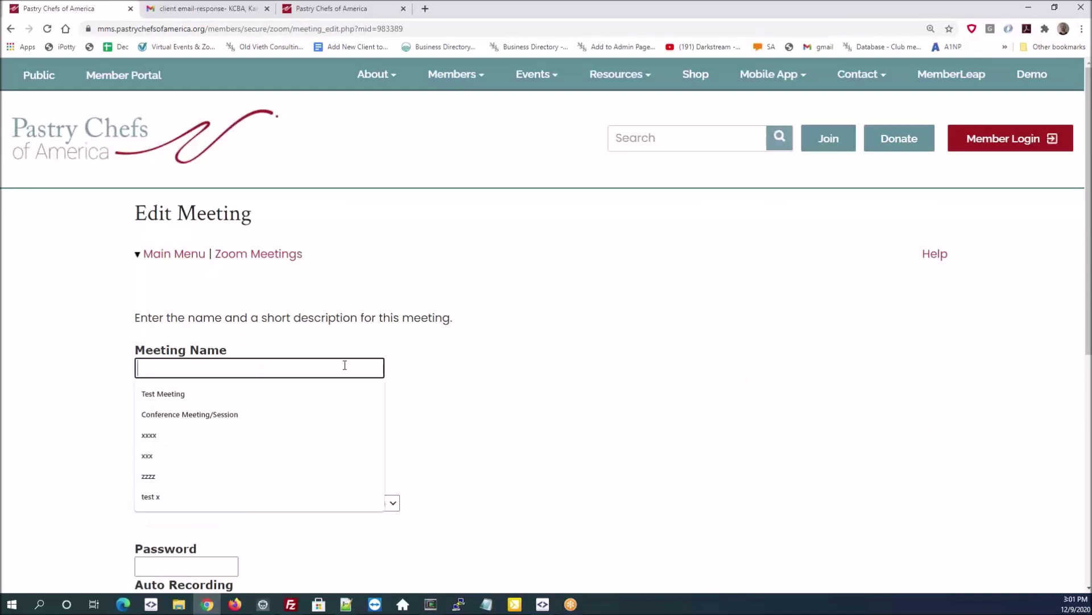
type("Puff")
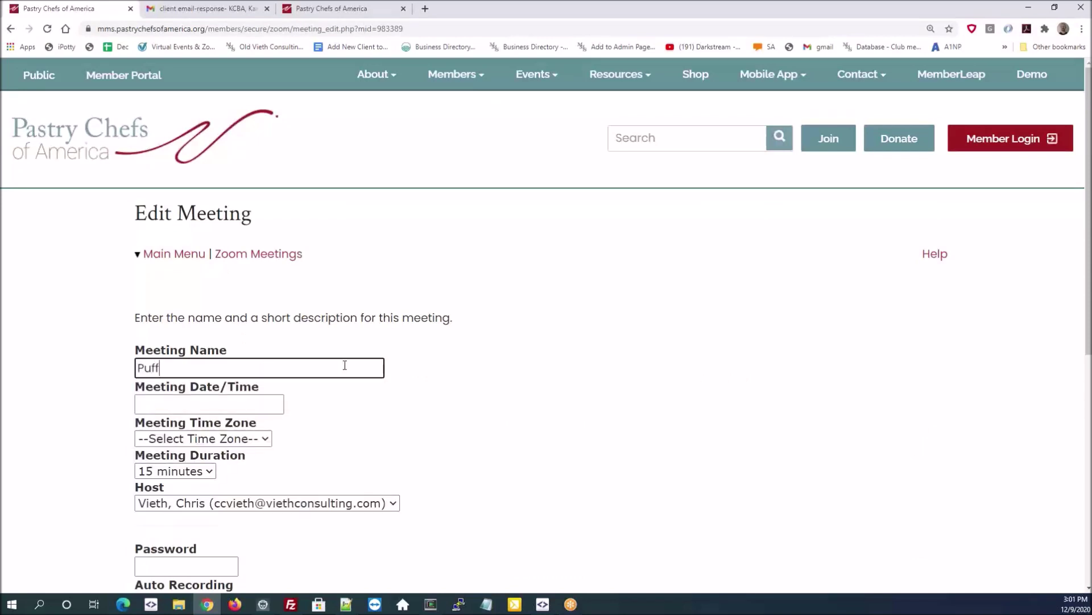
type(" Pastry Demo")
left_click(221, 402)
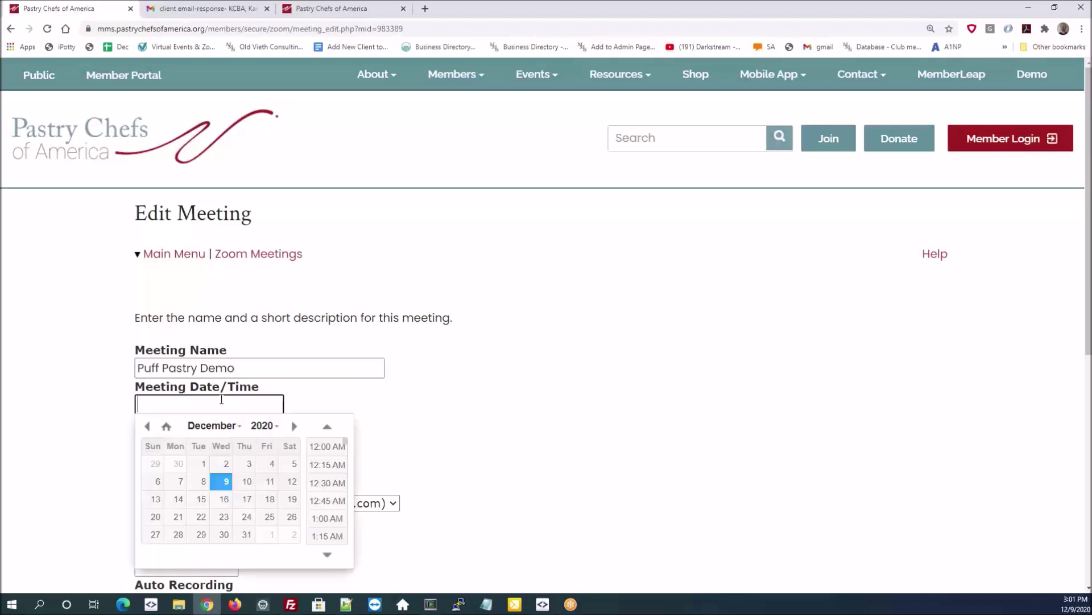
left_click(330, 482)
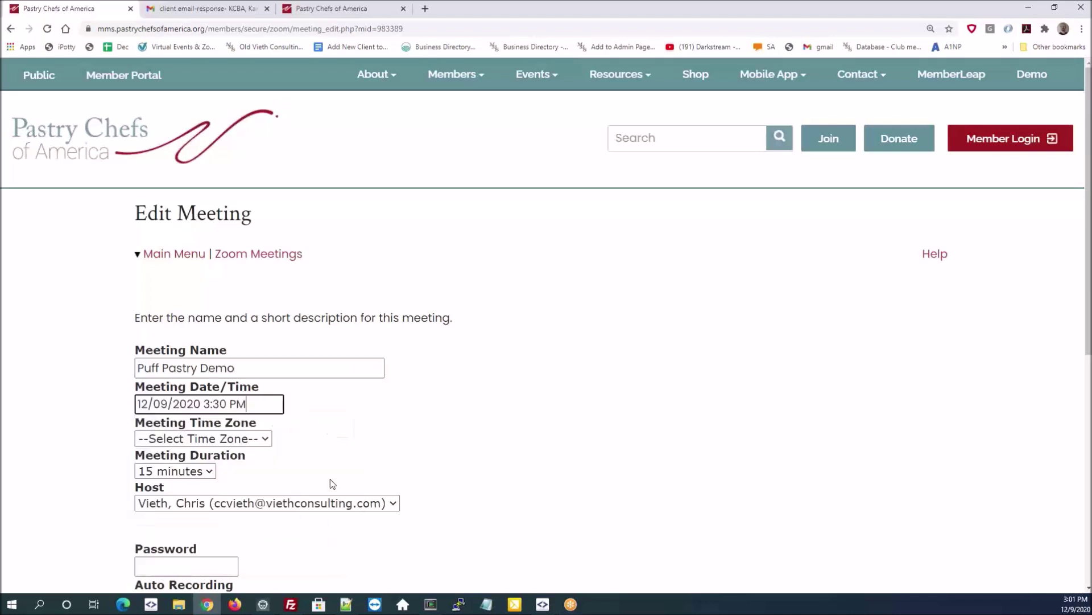
left_click(282, 403)
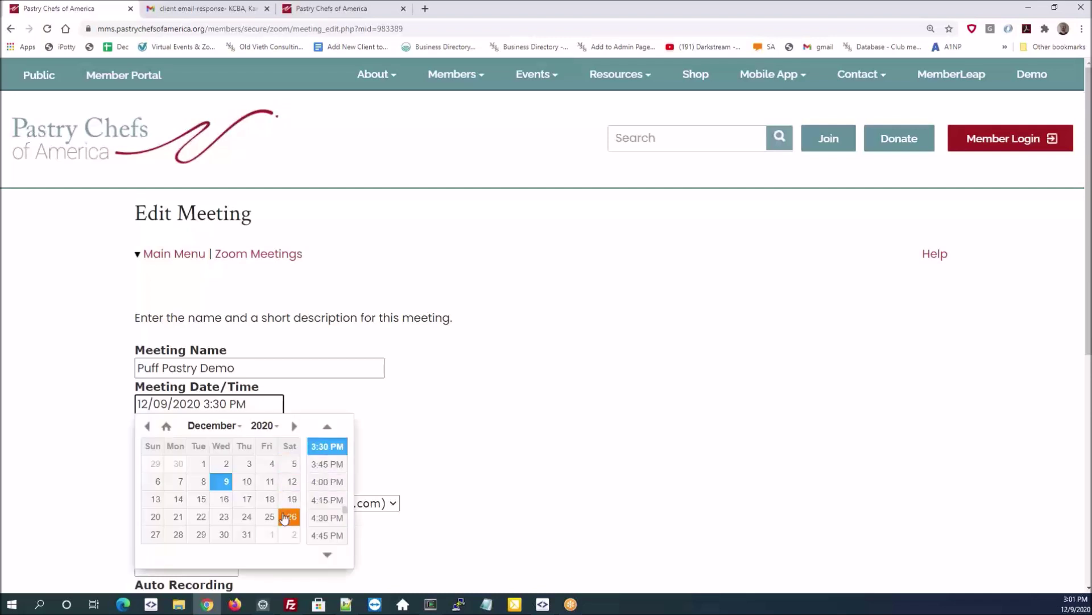
left_click(246, 499)
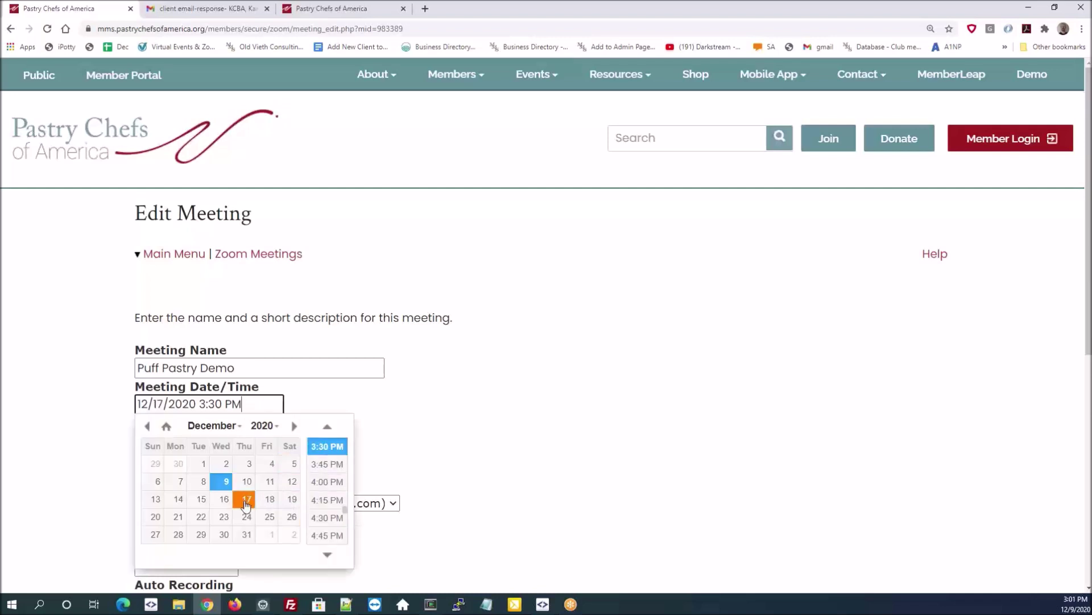
left_click(326, 447)
- Set the meeting's time zone to Eastern and its duration to 60 minutes
left_click(257, 440)
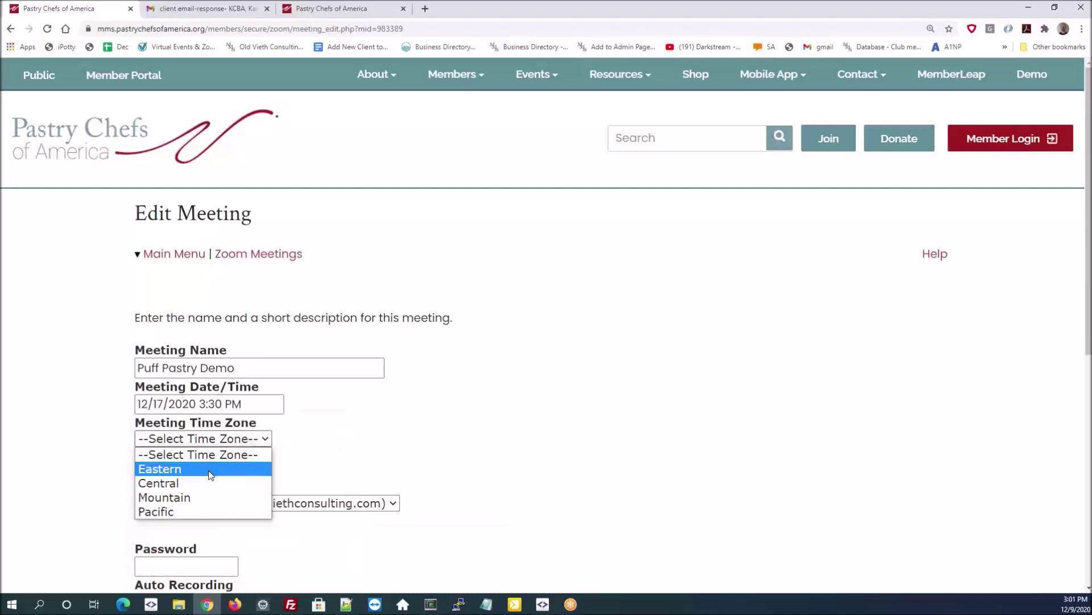
left_click(211, 474)
left_click(206, 474)
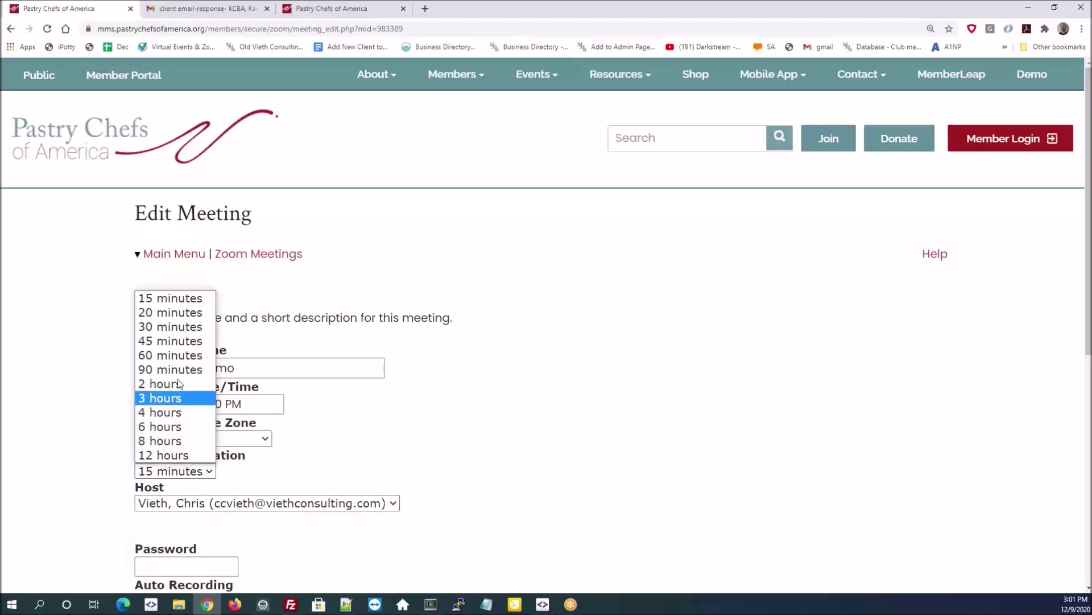
left_click(171, 355)
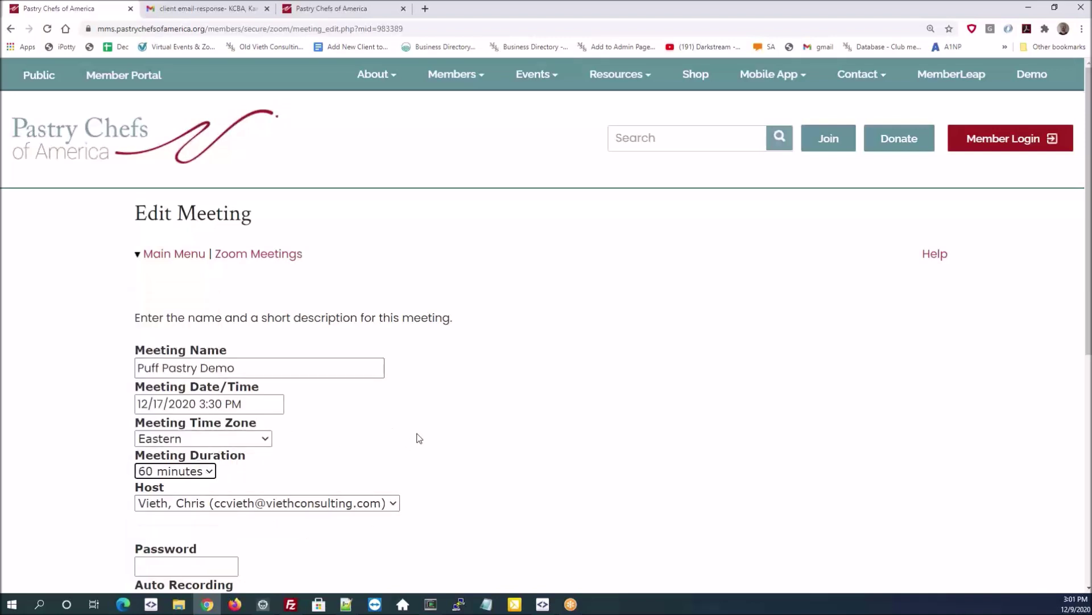
- Give the meeting a password, enable Auto Recording, and submit it
scroll(419, 437, "down", 1)
left_click(224, 505)
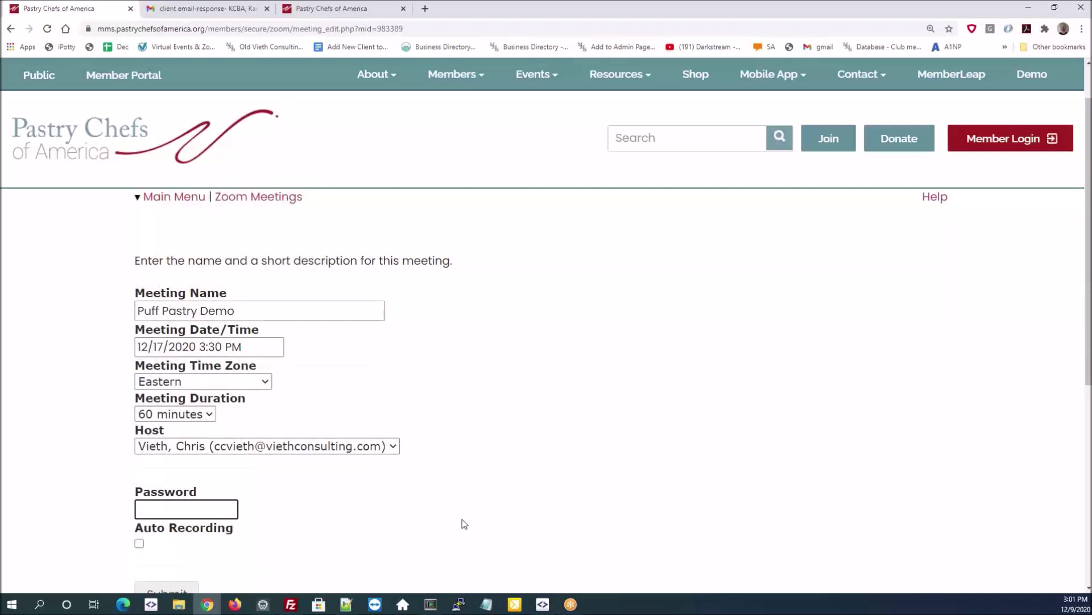
type("PUFF")
scroll(427, 507, "down", 2)
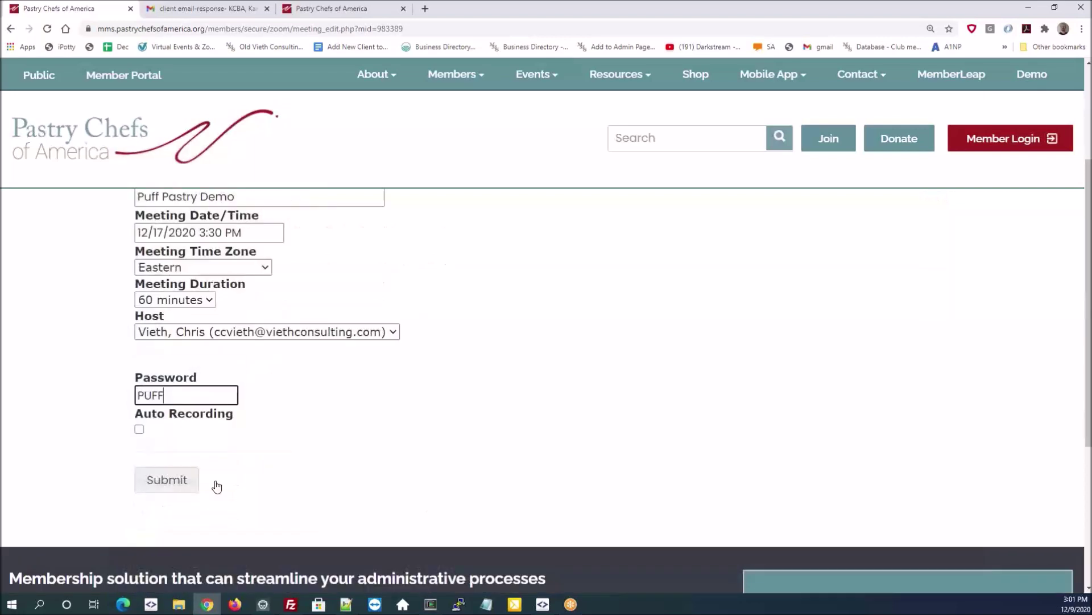
left_click(141, 430)
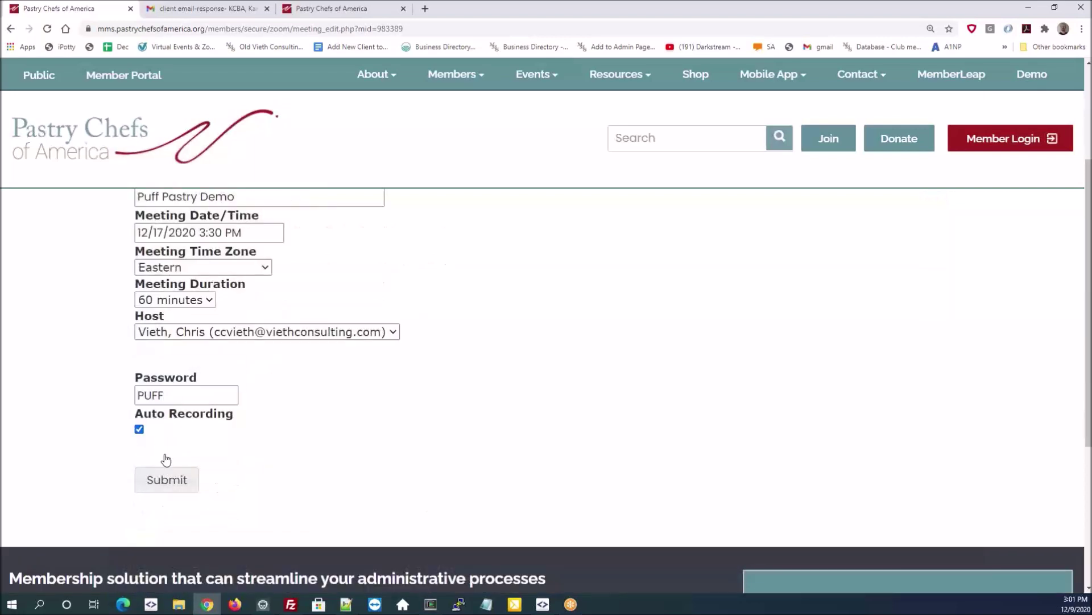
left_click(179, 486)
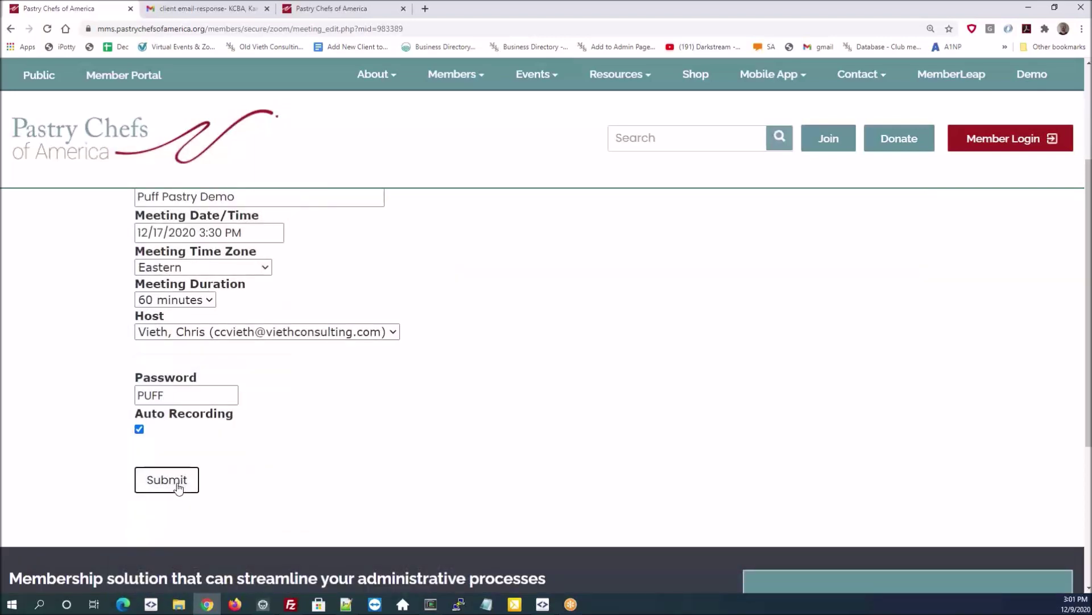
left_click(179, 483)
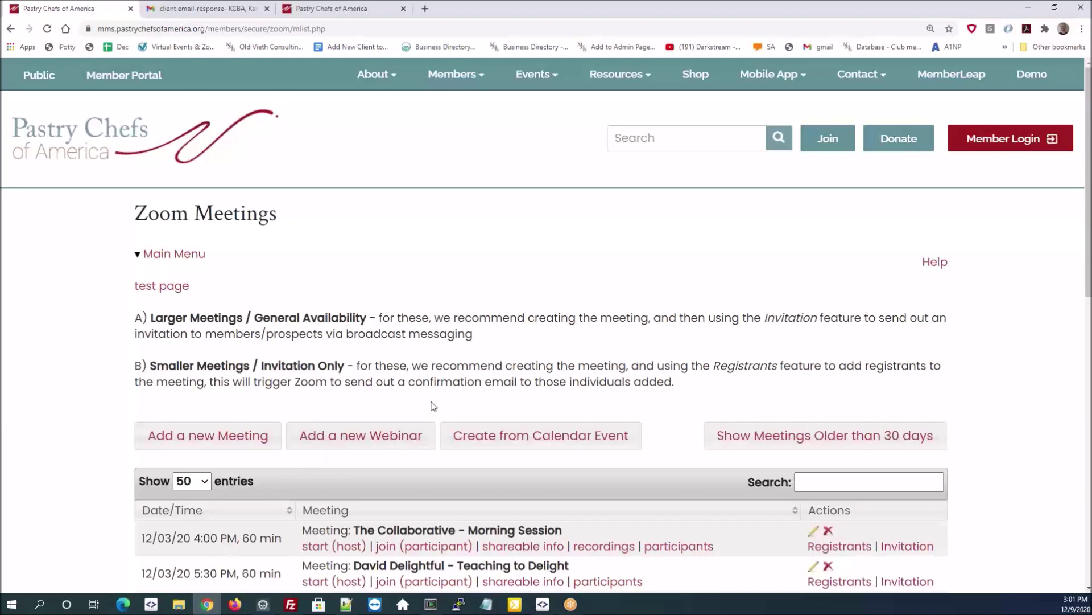
- Scroll the Zoom Meetings list to the Puff Pastry Demo row at 12/17/20 3:30 PM
scroll(432, 405, "down", 4)
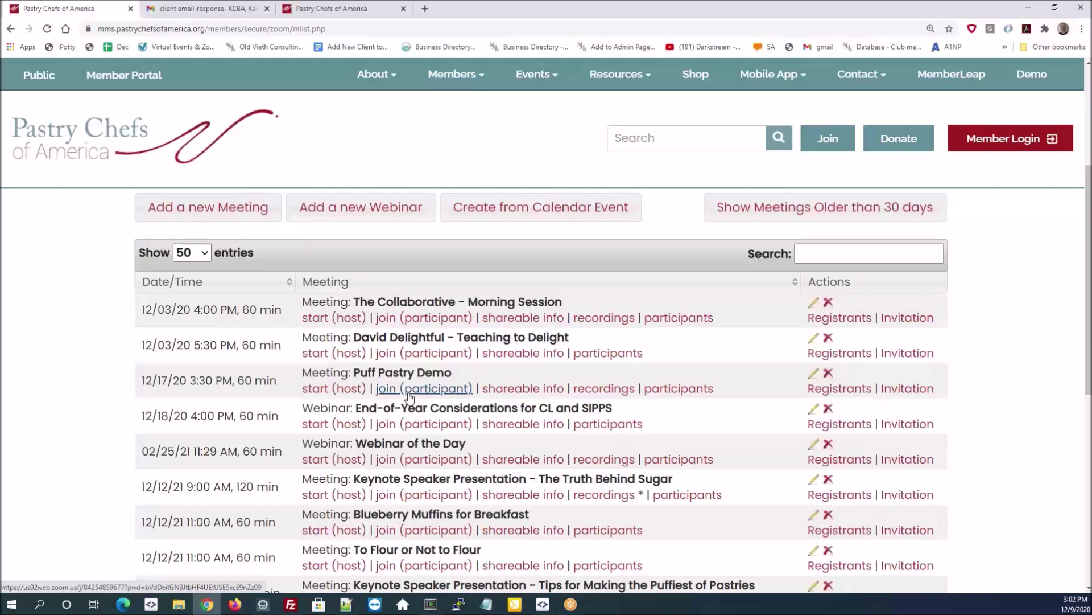
- Review the Puff Pastry Demo's Meeting Info invitation text, then close the dialog with Ok
left_click(507, 390)
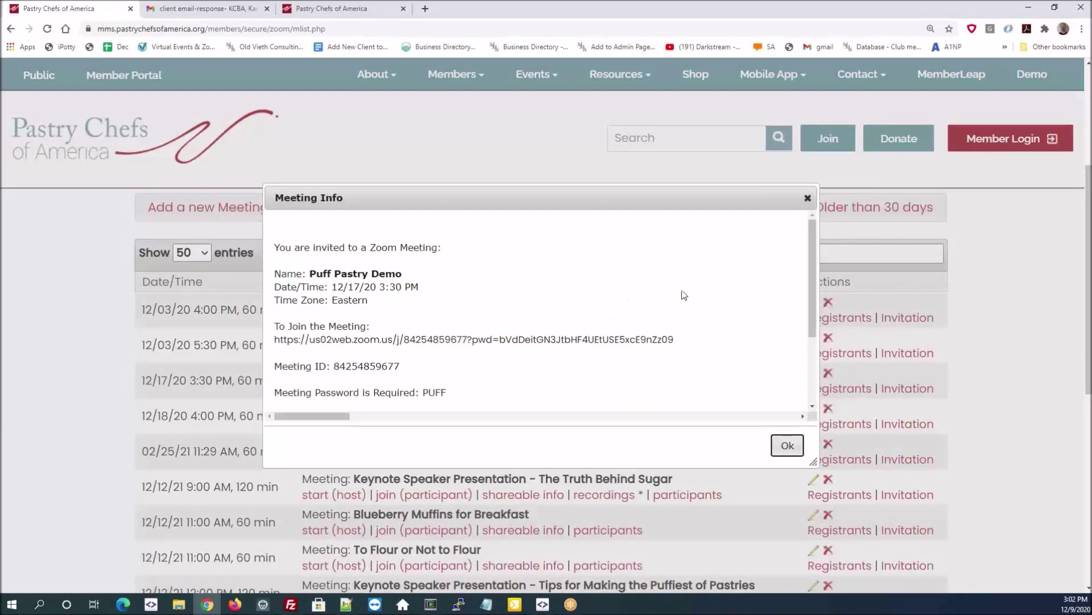
scroll(692, 293, "down", 1)
scroll(692, 293, "down", 3)
scroll(646, 330, "up", 3)
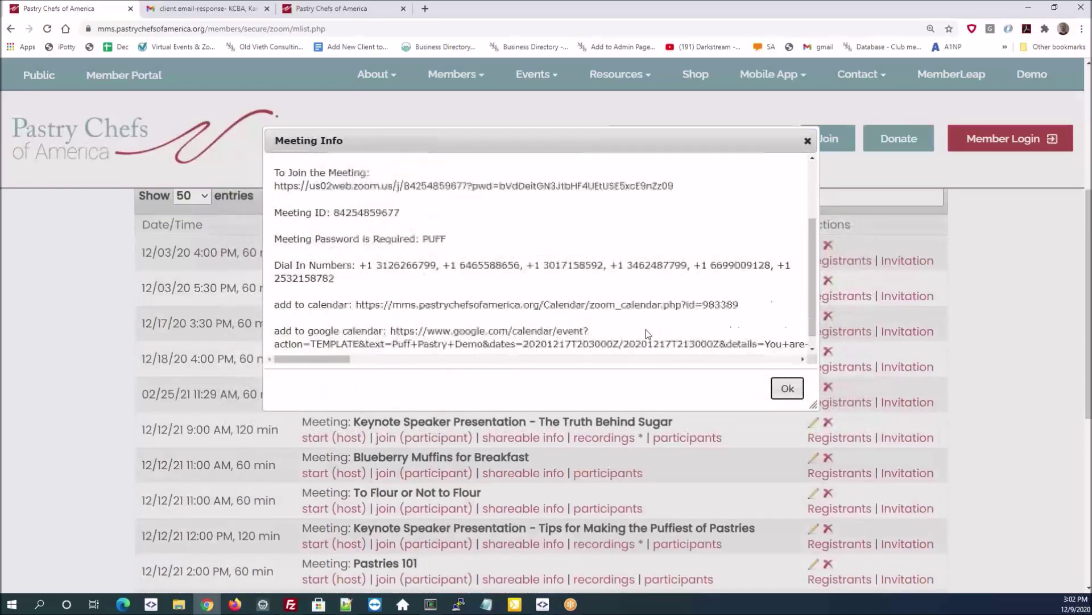
left_click_drag(280, 184, 673, 344)
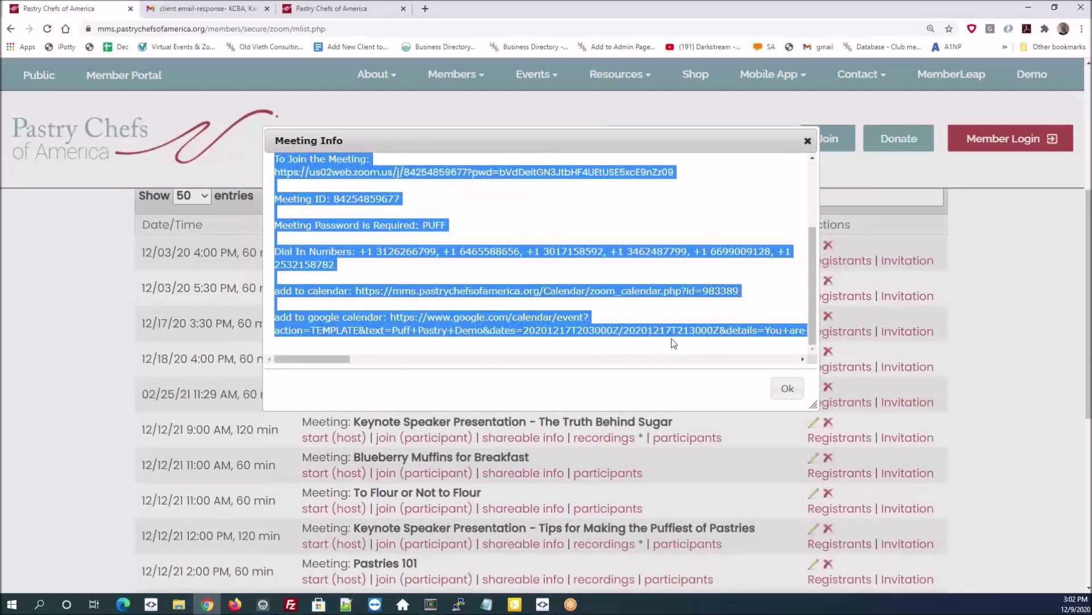
left_click(606, 220)
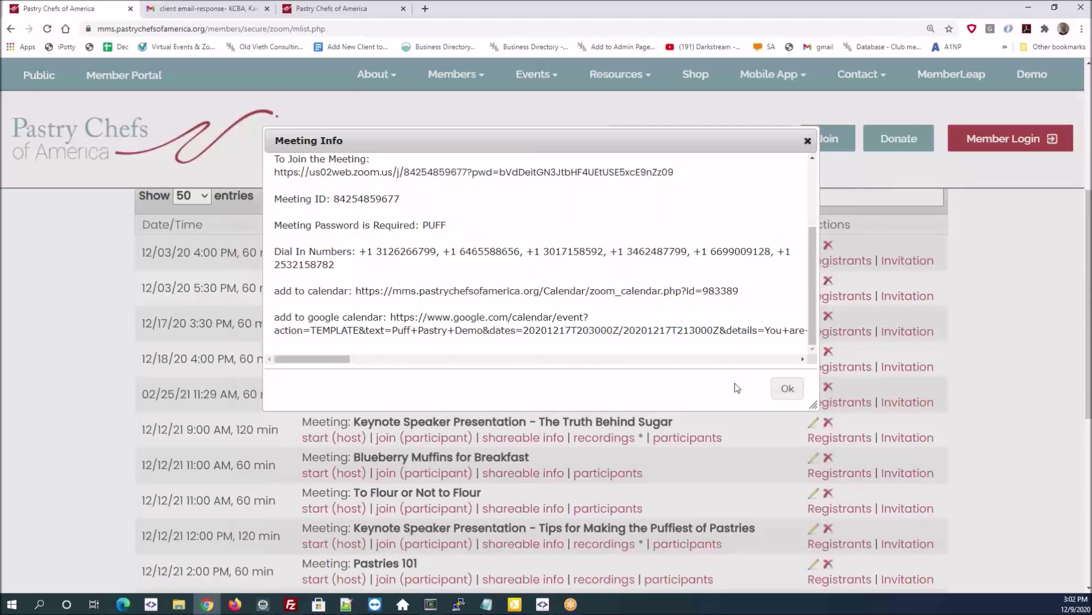
left_click(787, 388)
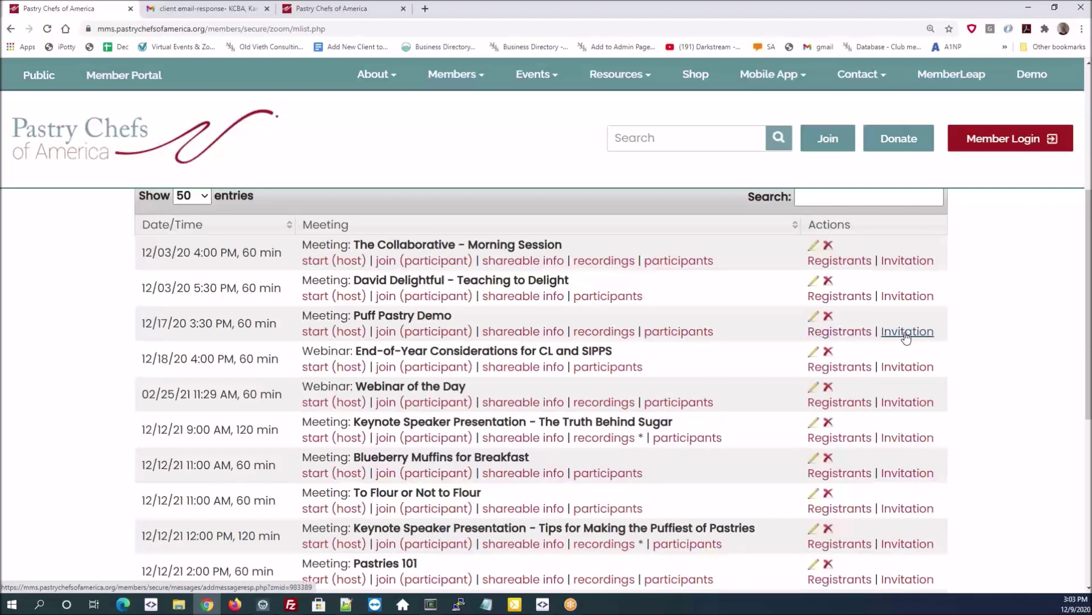
- Review the Puff Pastry Demo's Zoom Meeting Invitation message draft, then go back
left_click(906, 333)
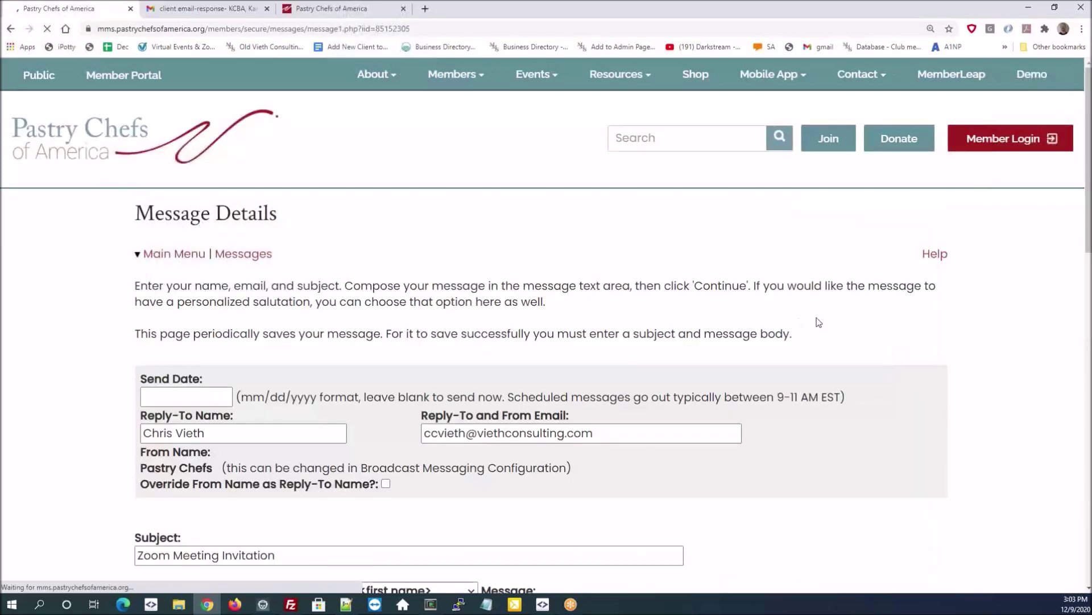
scroll(849, 323, "down", 7)
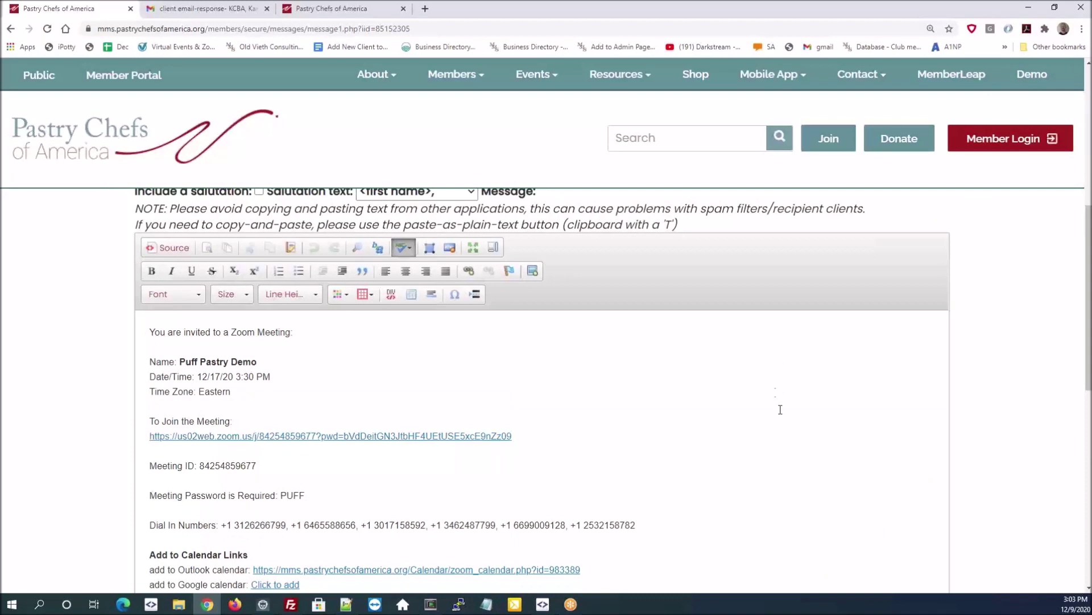
left_click(879, 352, "shift")
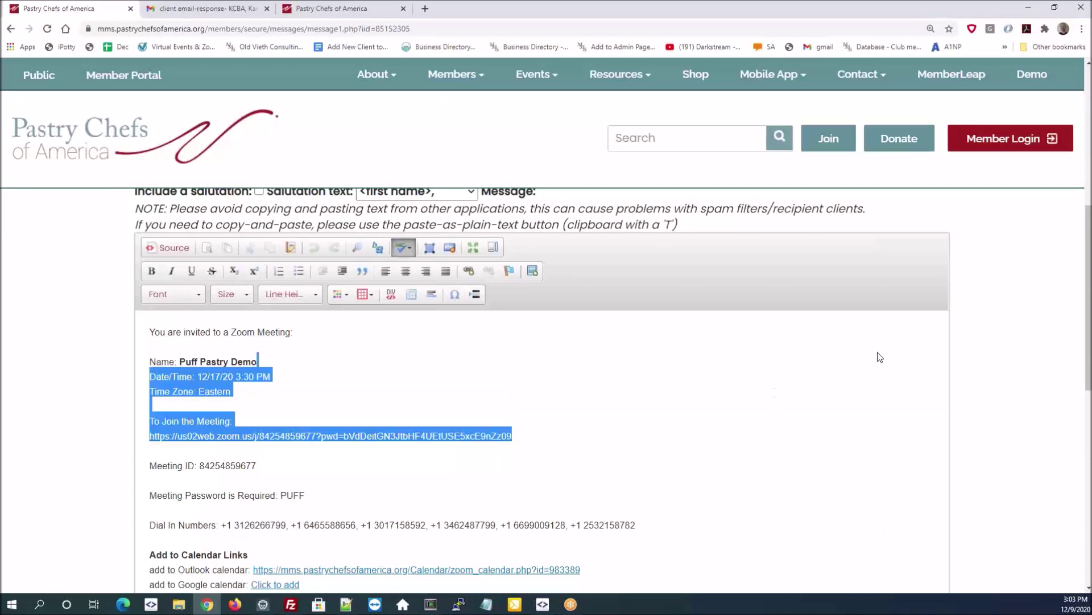
scroll(878, 352, "down", 4)
scroll(878, 351, "up", 4)
scroll(1019, 365, "up", 1)
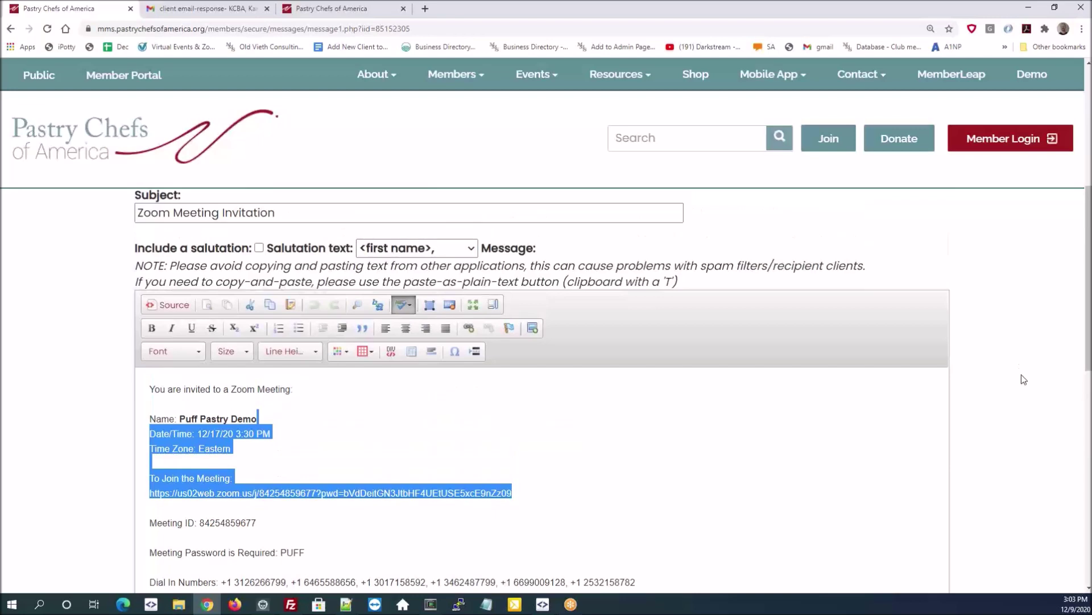
scroll(1024, 379, "up", 4)
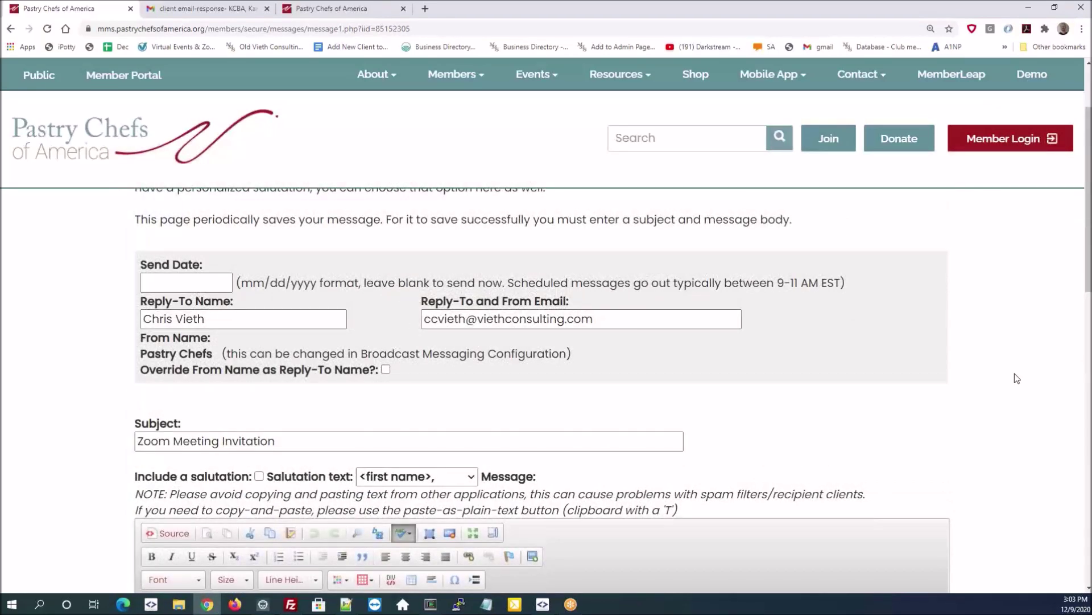
scroll(1017, 378, "up", 2)
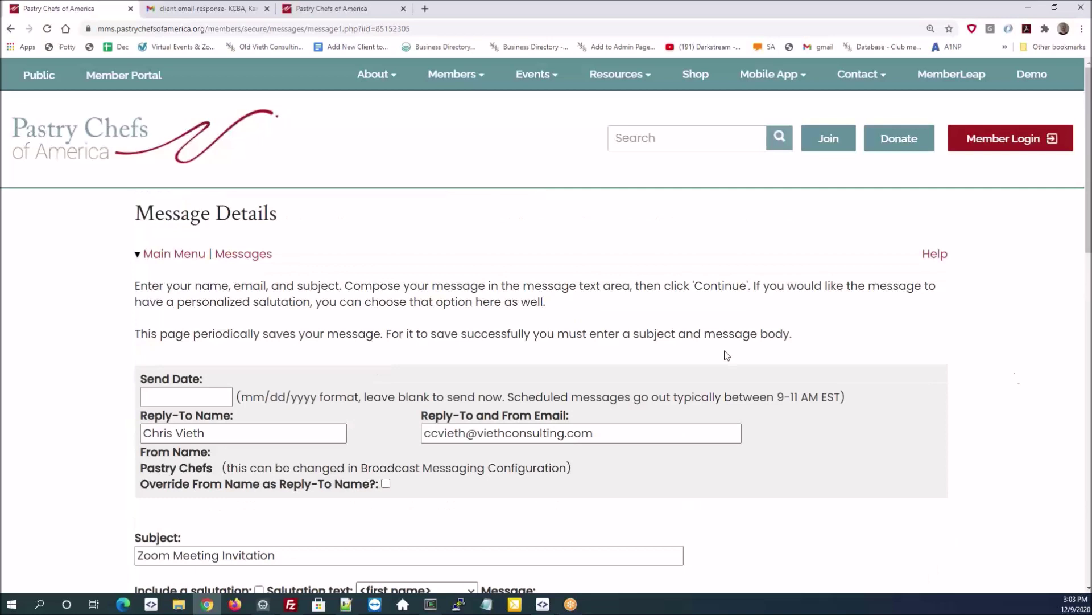
left_click(12, 29)
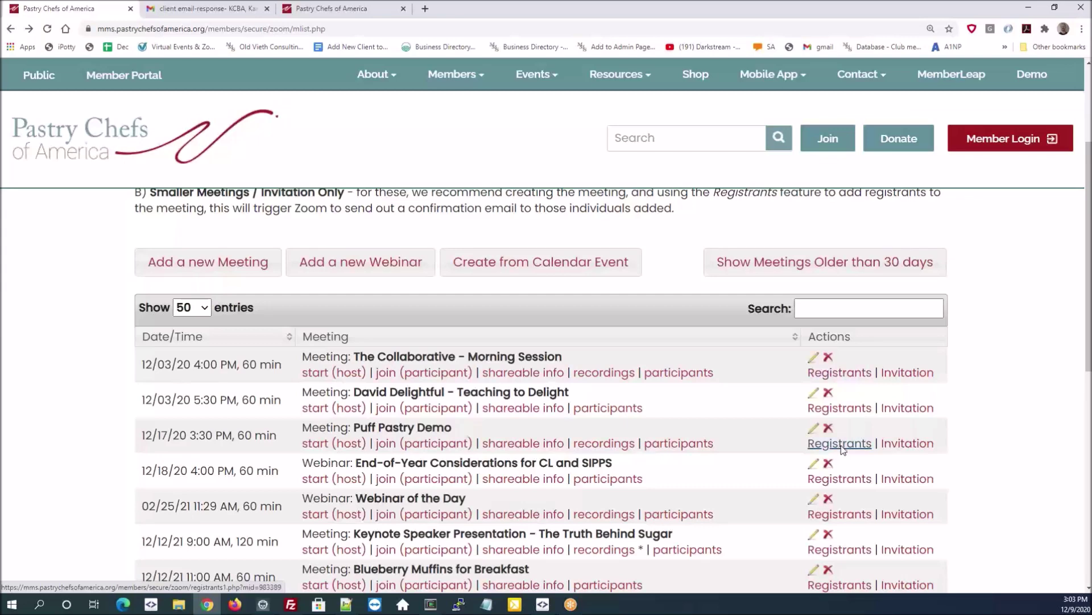
- Open the Puff Pastry Demo registrants form and try a couple of member searches
scroll(327, 328, "up", 3)
left_click_drag(183, 391, 141, 364)
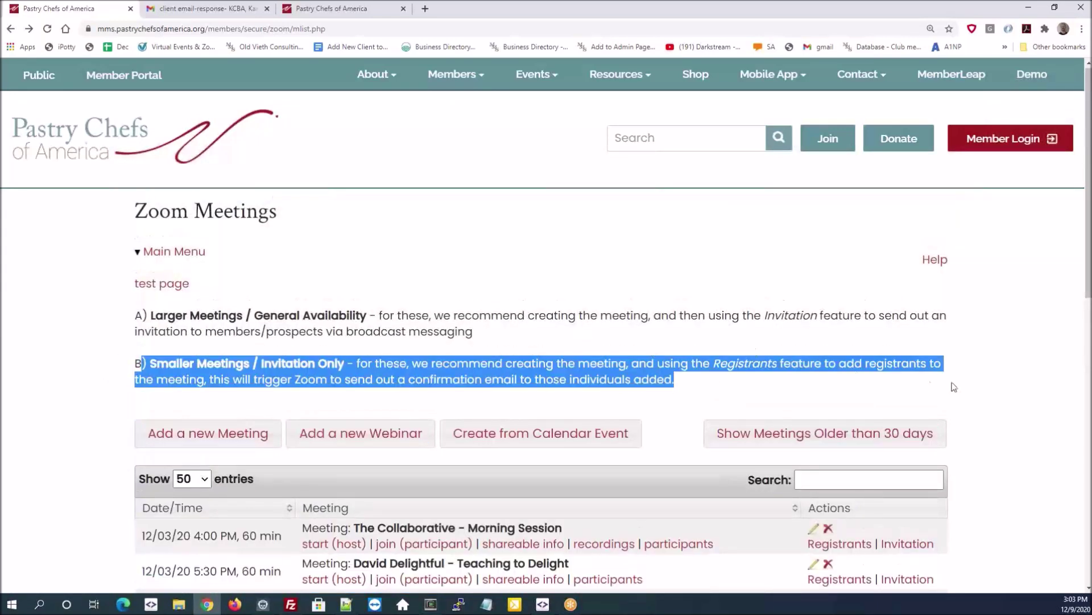
scroll(974, 377, "down", 4)
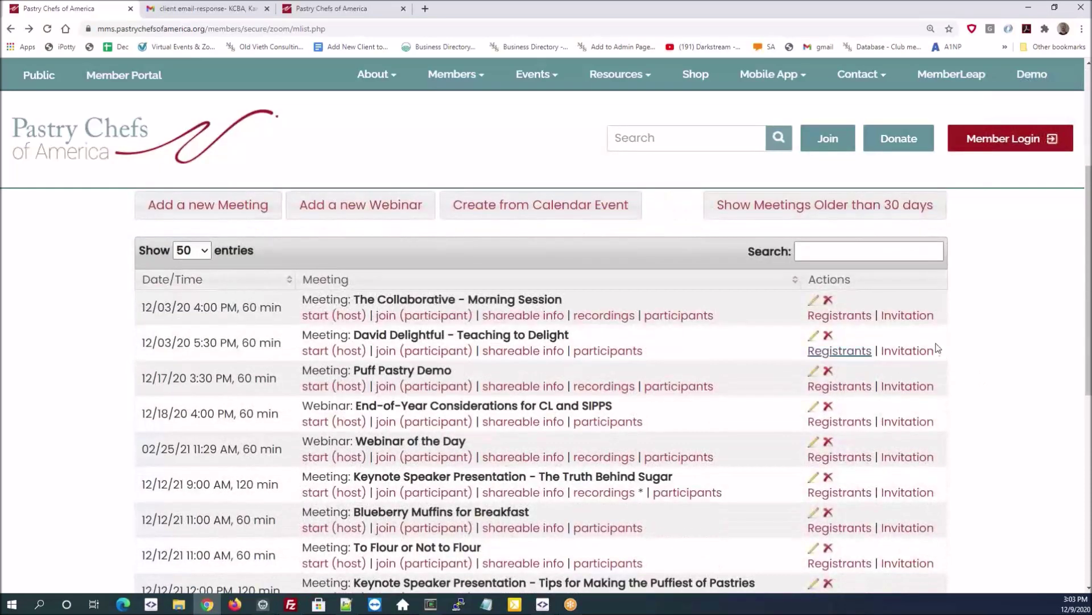
left_click(841, 387)
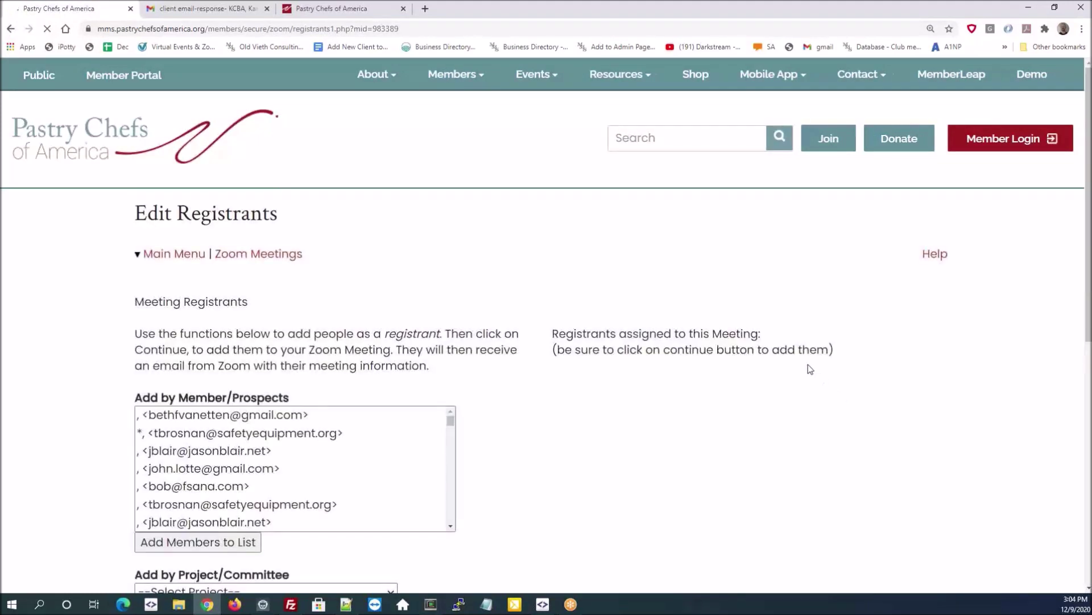
scroll(412, 319, "down", 1)
left_click(420, 306)
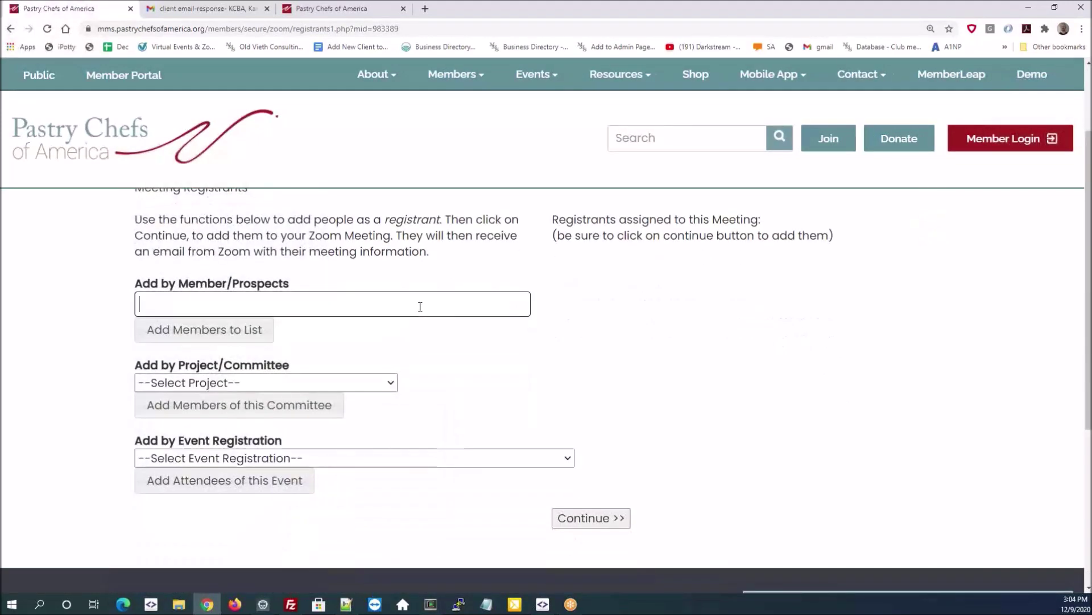
type("chris")
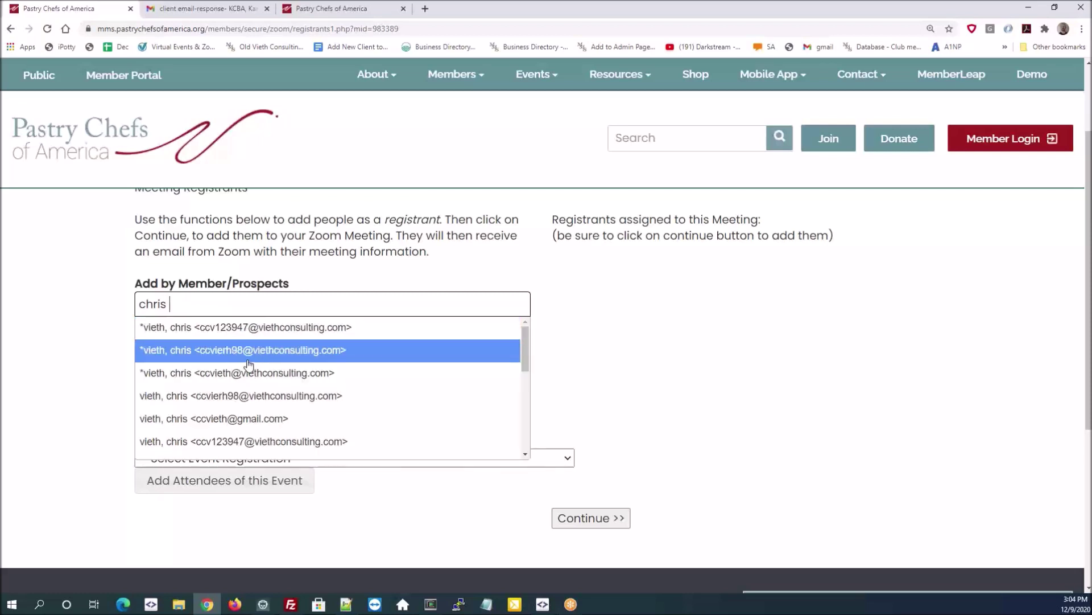
key("BackSpace")
key("BackSpace")
key("BackSpace")
key("BackSpace")
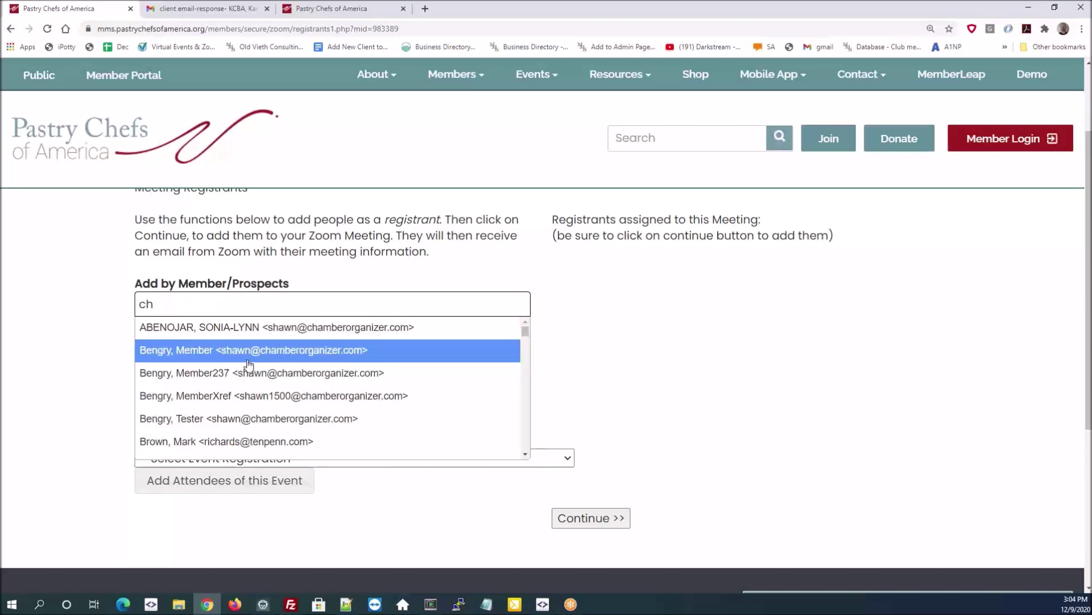
key("BackSpace")
key("BackSpace")
type("vieth")
left_click_drag(160, 304, 142, 304)
key("ctrl+a")
key("BackSpace")
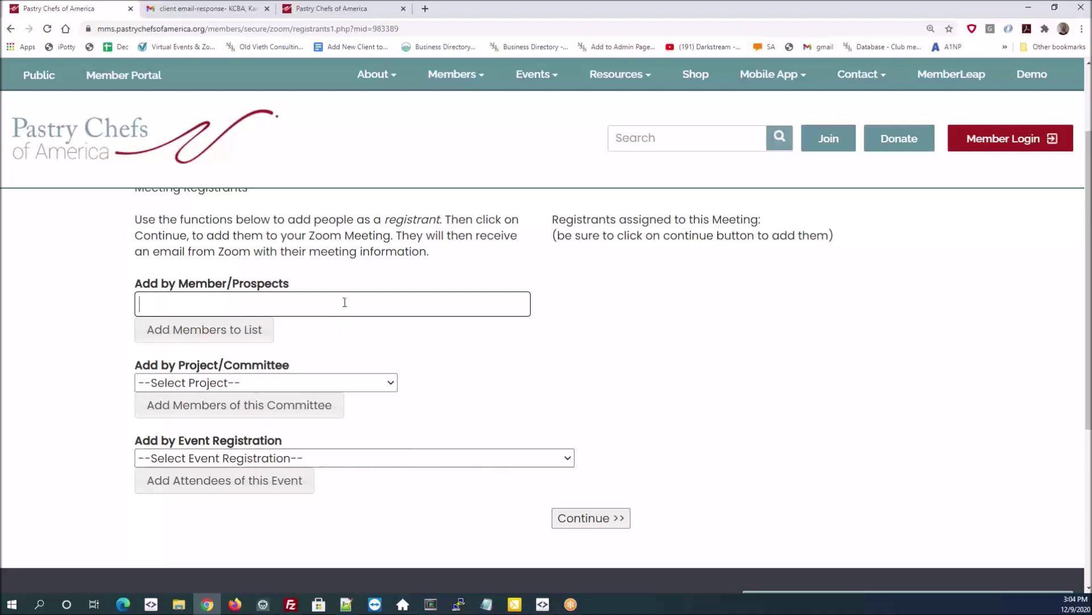
- Search a member by first name, add them to the registrant list, and commit to Zoom
scroll(352, 301, "up", 2)
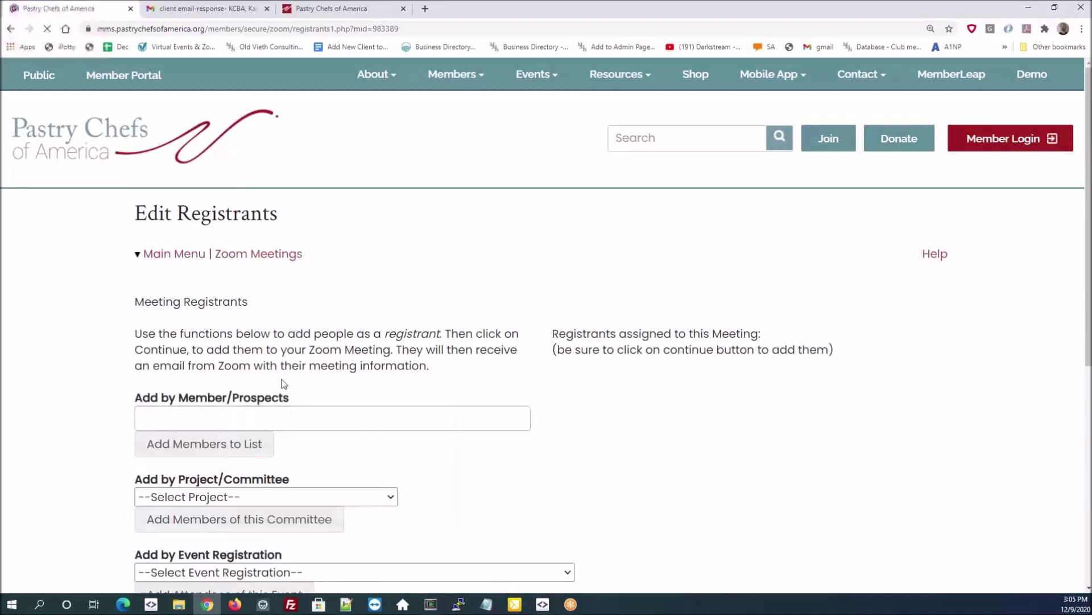
left_click(305, 415)
type("lisa")
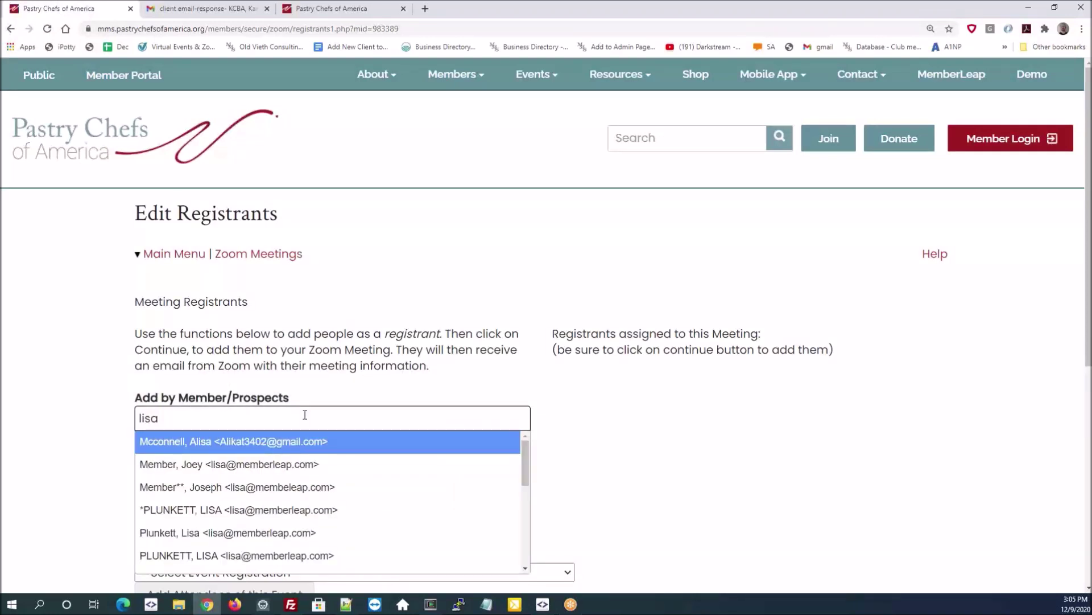
left_click(259, 533)
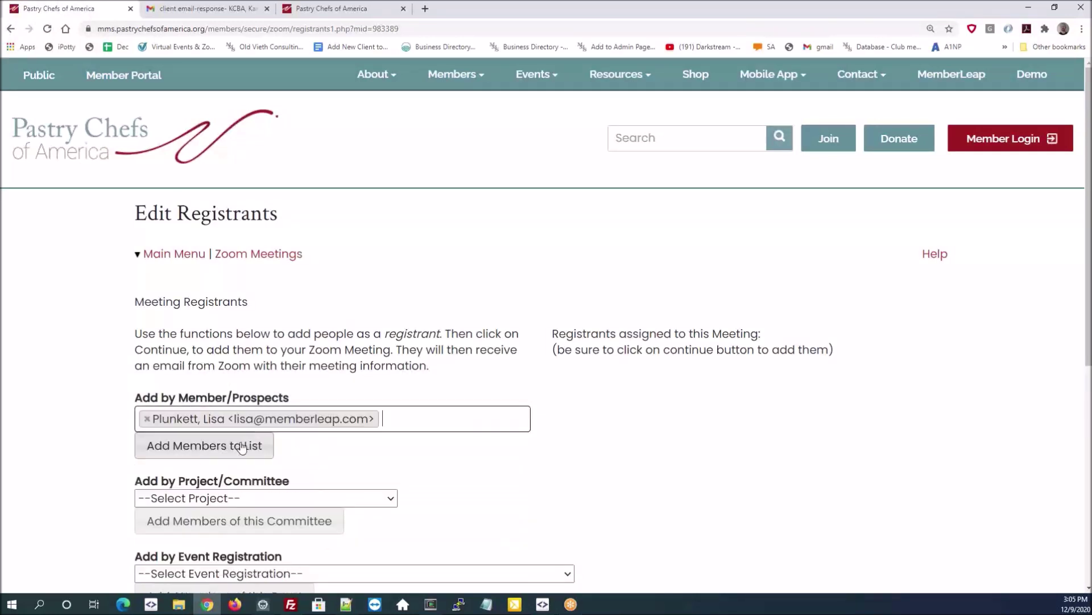
left_click(251, 447)
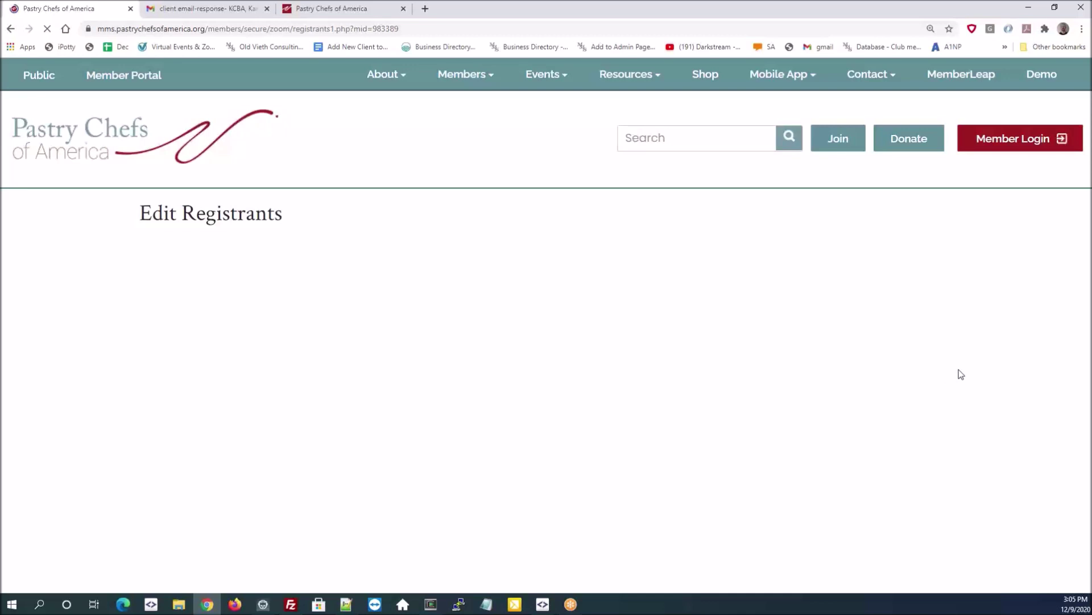
scroll(763, 377, "down", 4)
scroll(763, 395, "up", 3)
left_click(596, 522)
left_click(595, 522)
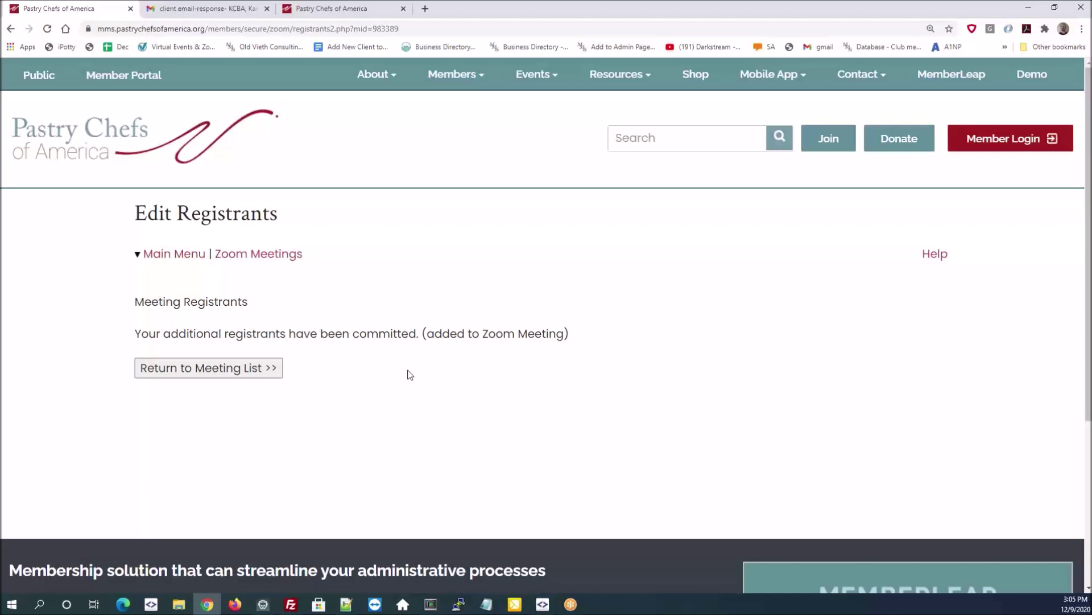
- Open the Truth Behind Sugar recordings in a new tab, review them, and return to the meetings list
left_click(227, 368)
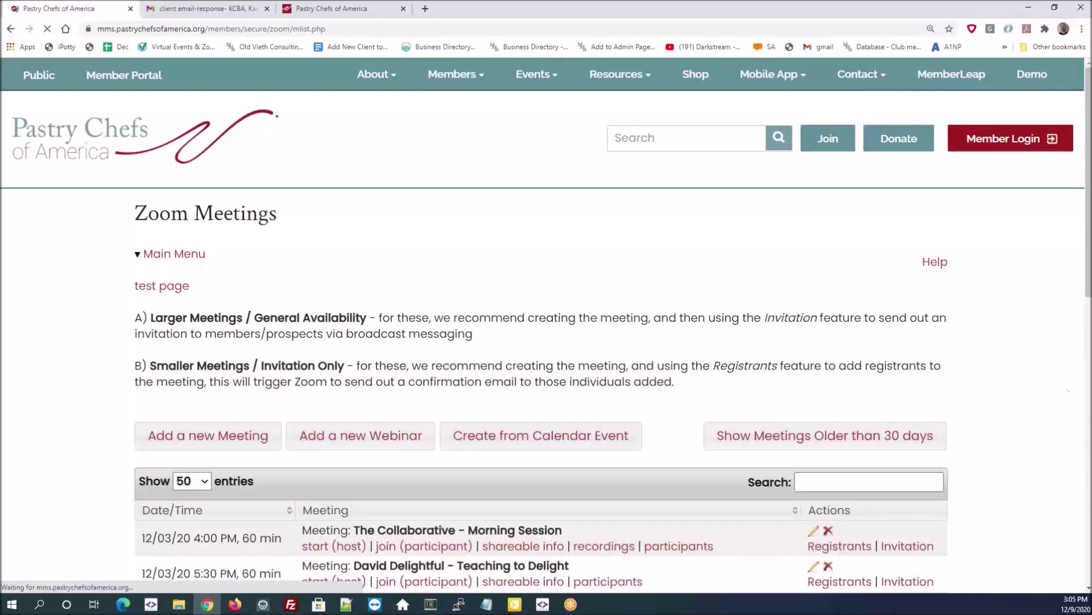
scroll(496, 376, "down", 3)
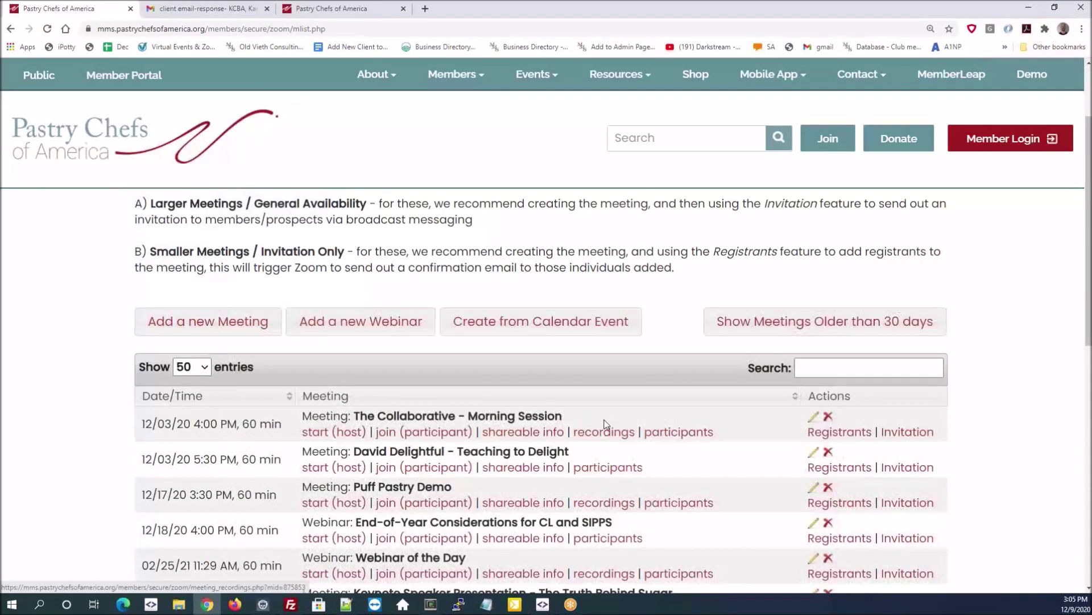
scroll(608, 424, "down", 1)
scroll(606, 390, "down", 2)
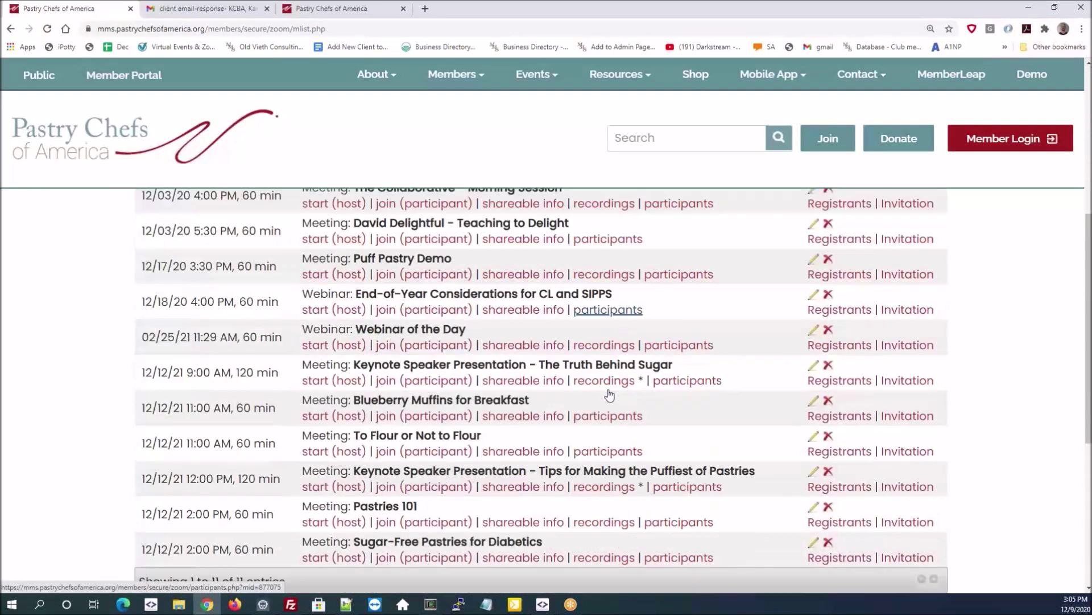
right_click(600, 385)
left_click(628, 389)
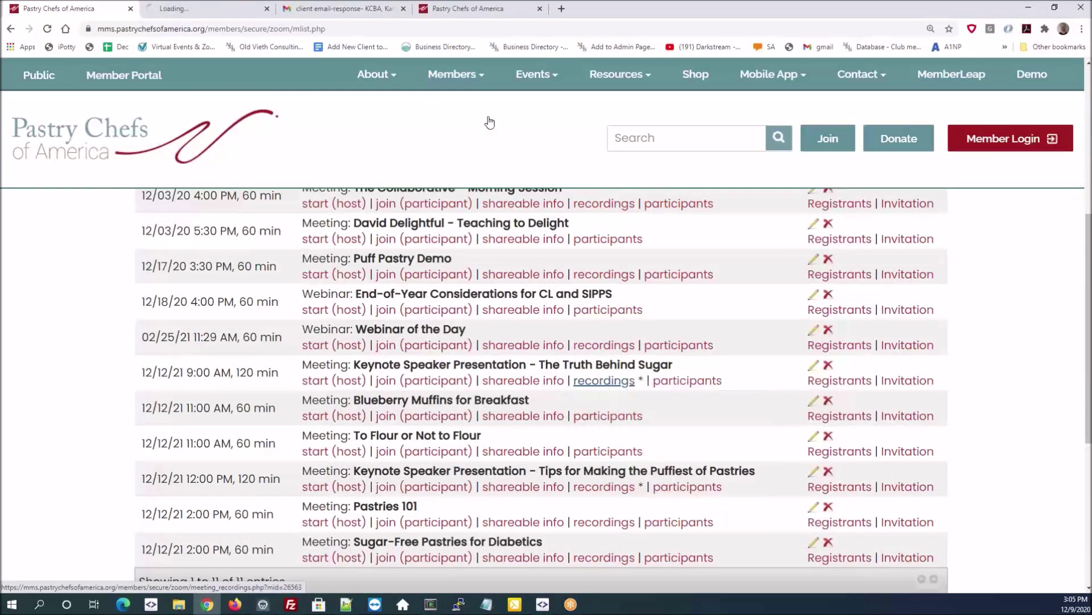
left_click(209, 9)
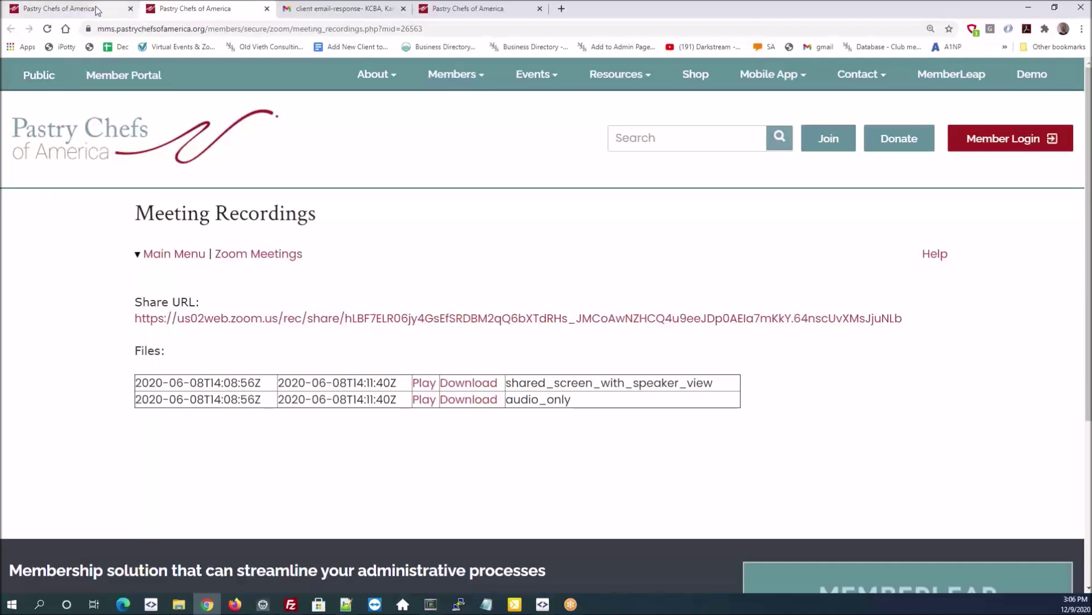
left_click(49, 9)
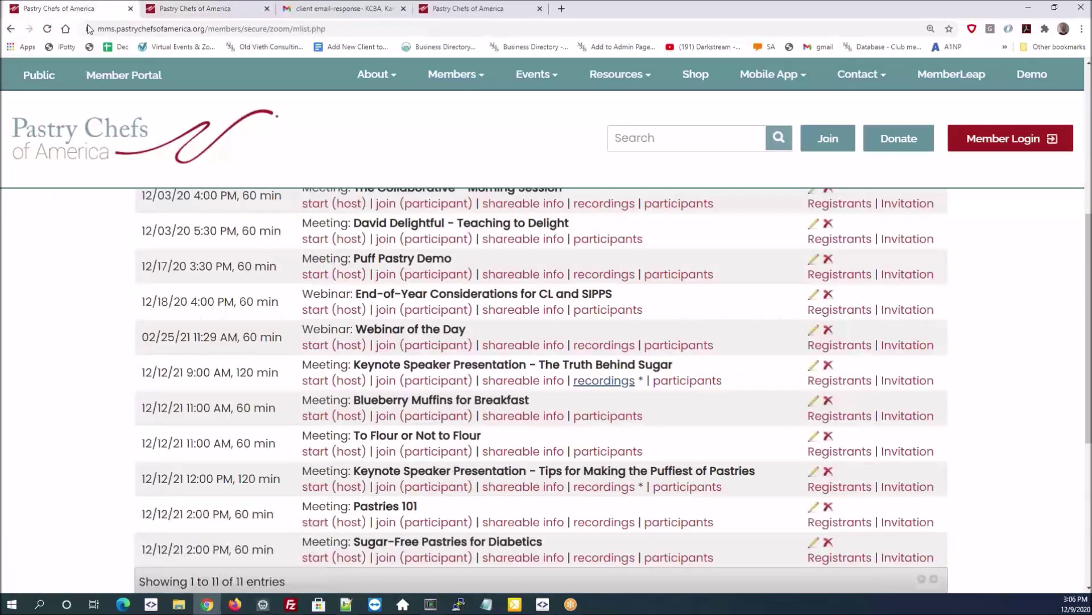
- View a meeting's participant instances, then go back to the Zoom Meetings list
left_click(687, 381)
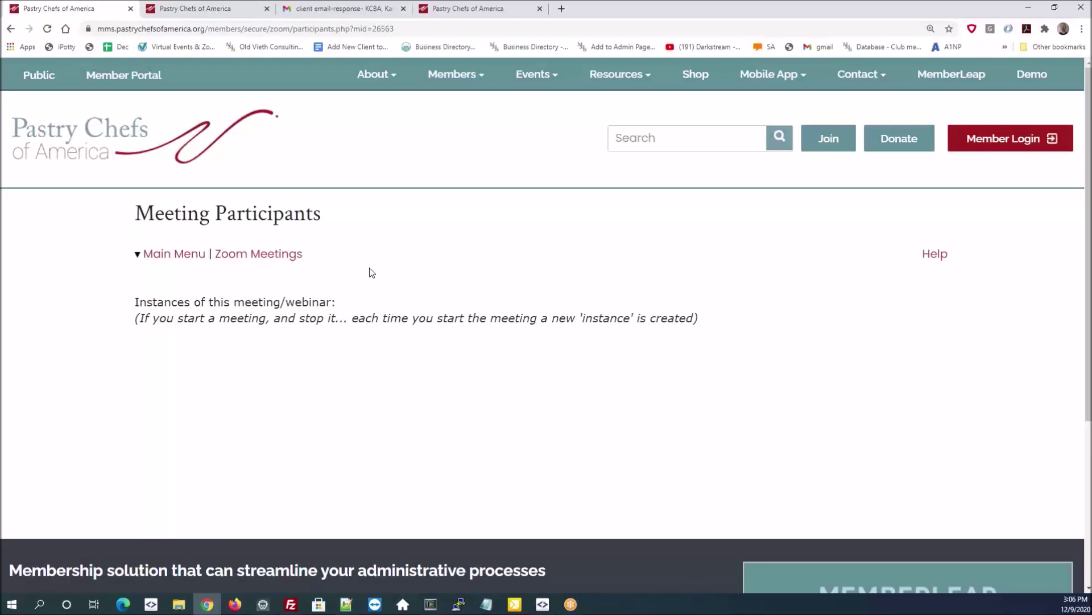
left_click(11, 30)
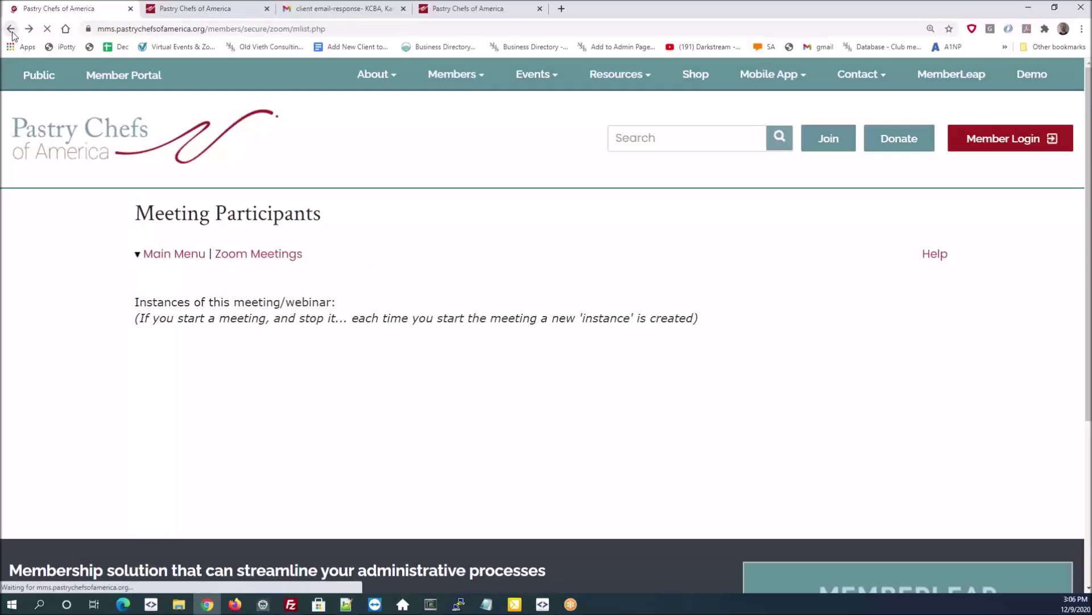
scroll(249, 264, "down", 4)
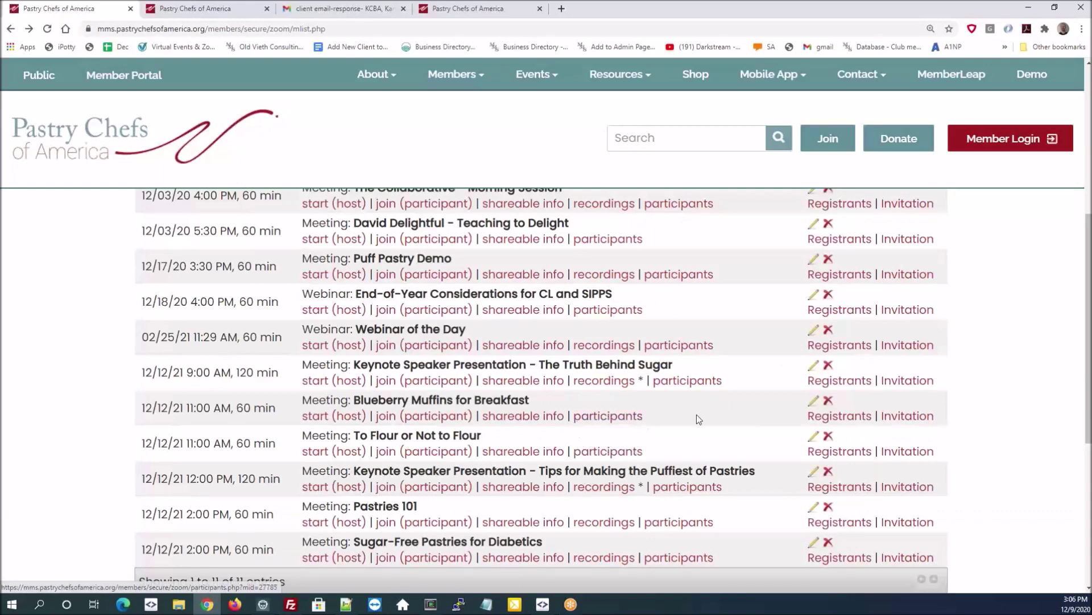
scroll(756, 437, "up", 5)
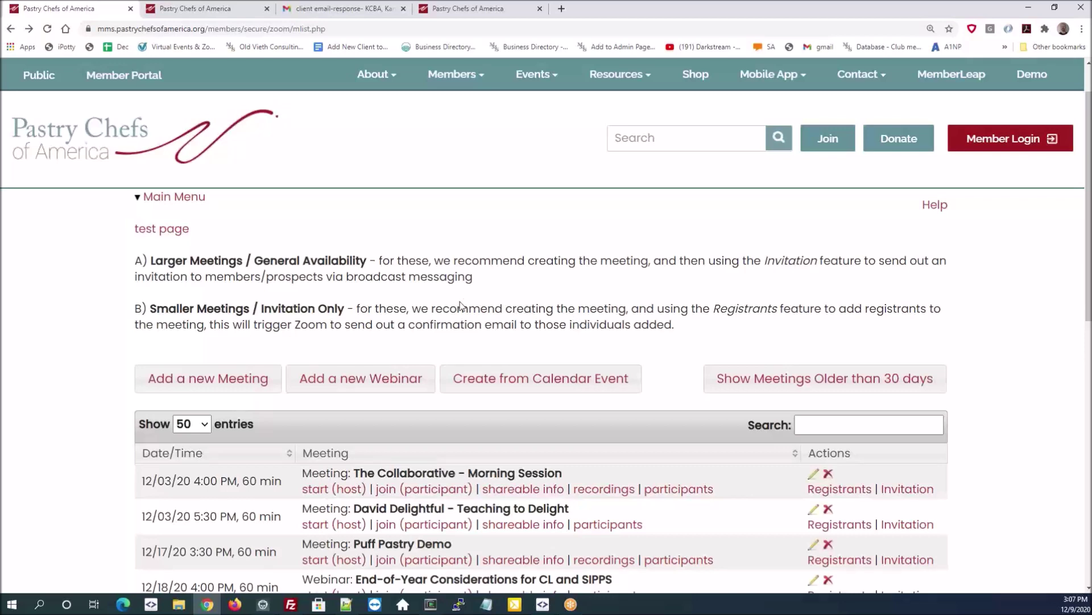
scroll(578, 316, "up", 1)
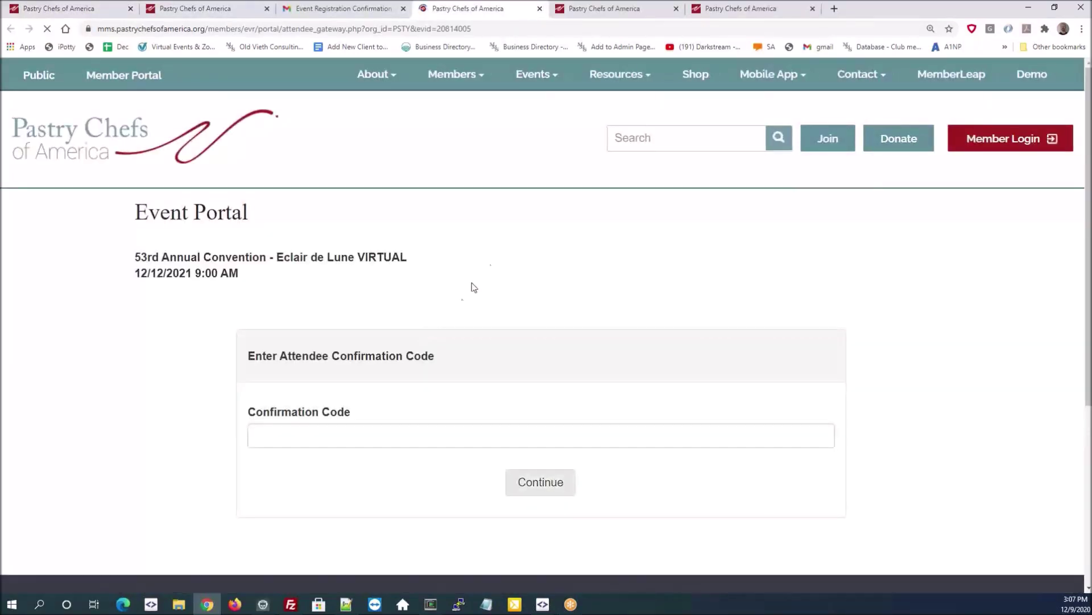
- Enter the Event Portal with a saved attendee confirmation code
left_click(385, 435)
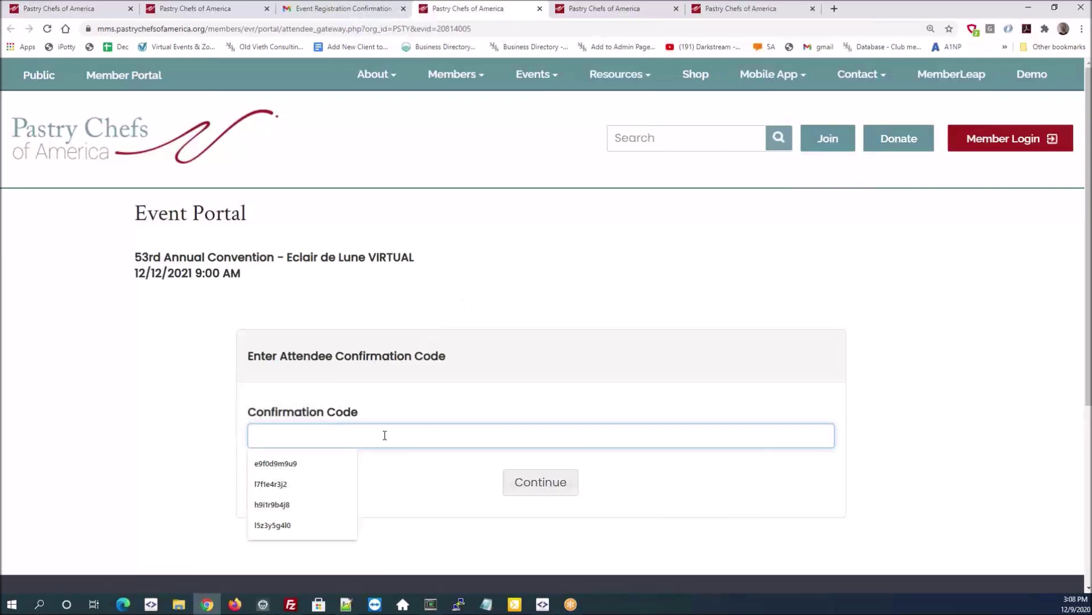
left_click(272, 524)
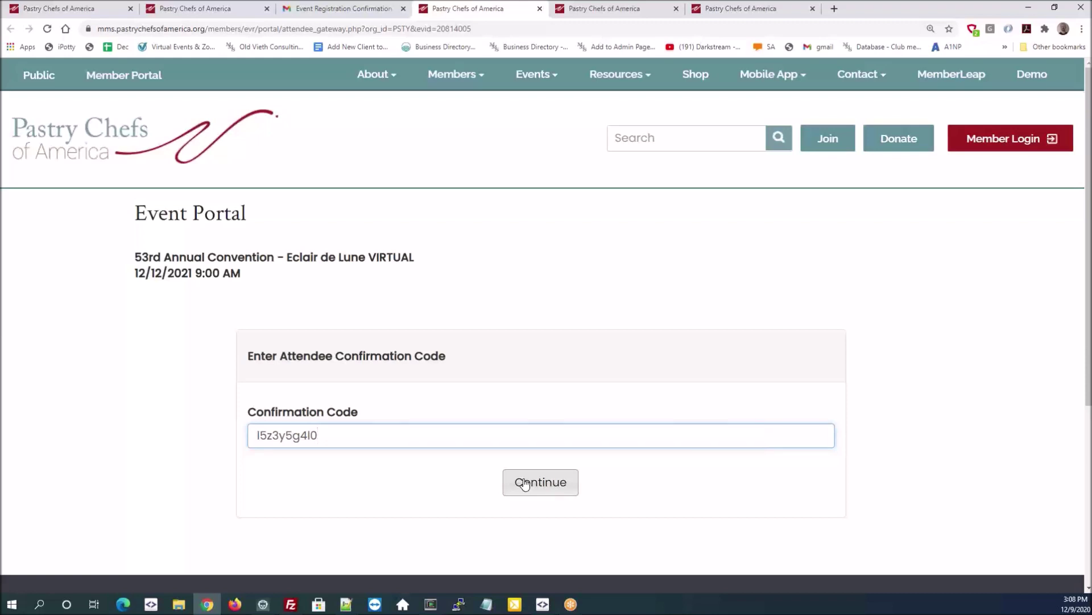
left_click(546, 496)
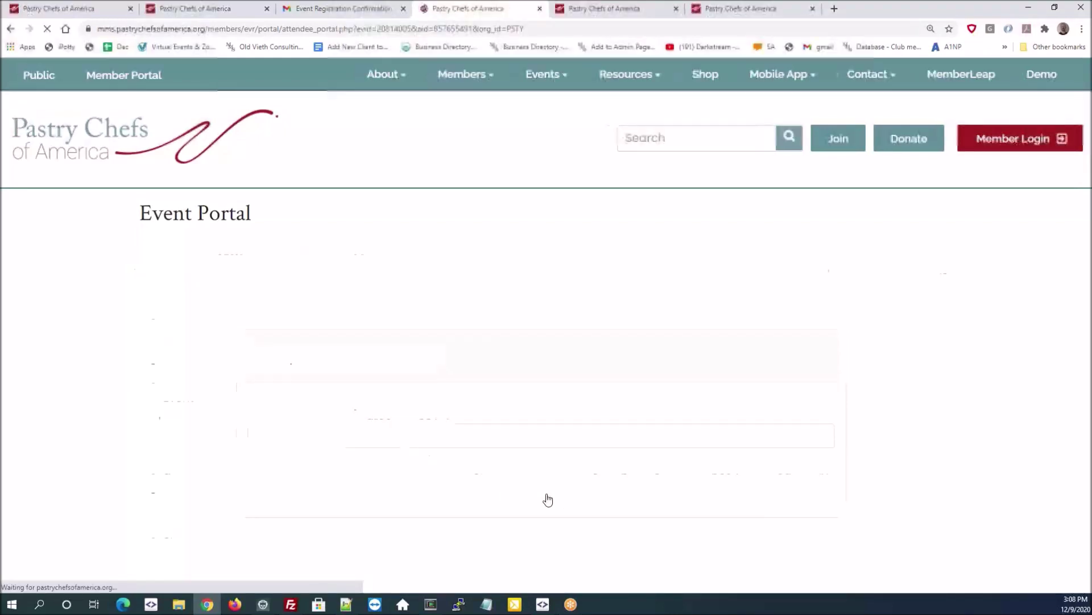
scroll(568, 246, "down", 3)
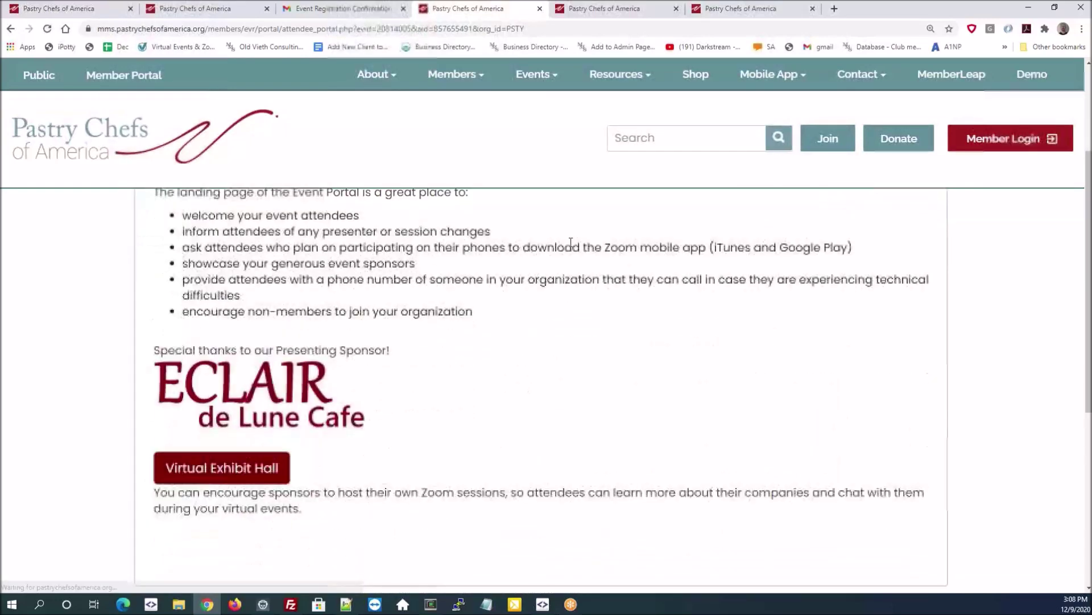
scroll(398, 239, "up", 1)
- Browse the portal's event info, personal and general itinerary, attendees and surveys
left_click(288, 219)
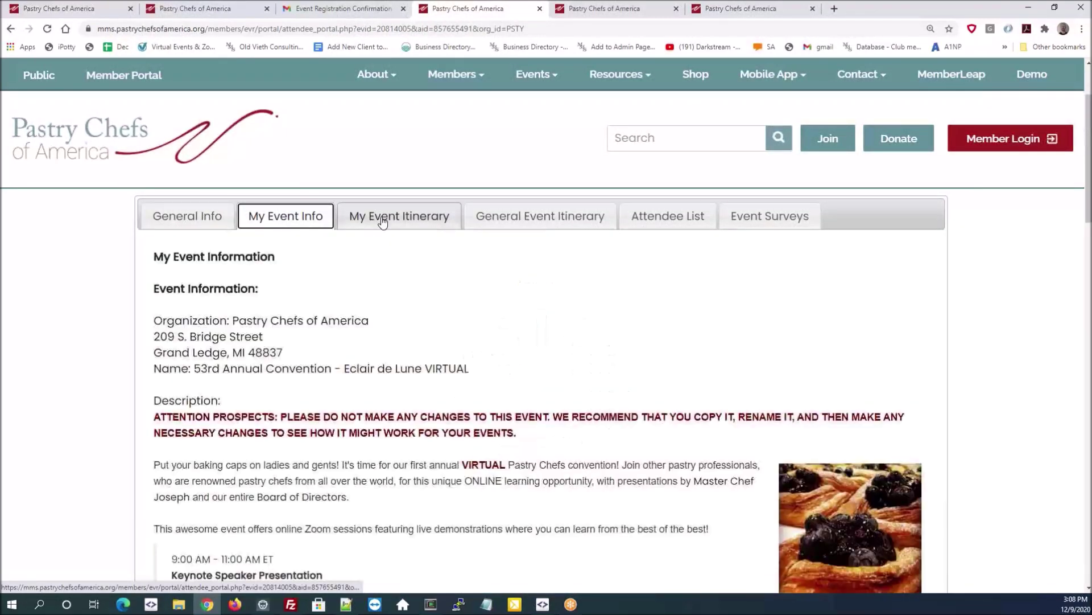
left_click(382, 217)
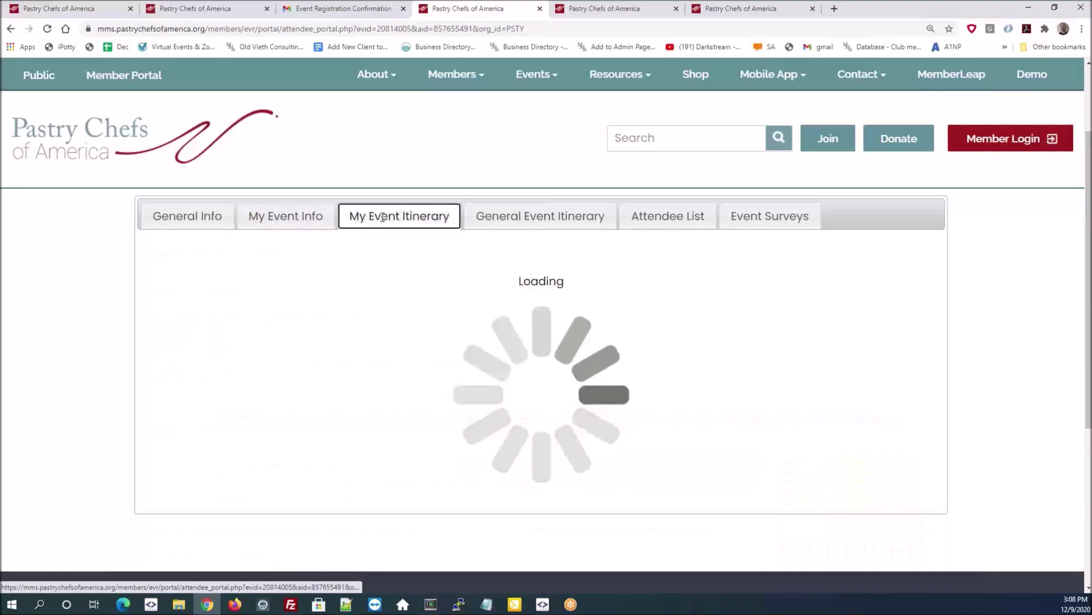
key("Tab")
left_click(600, 222)
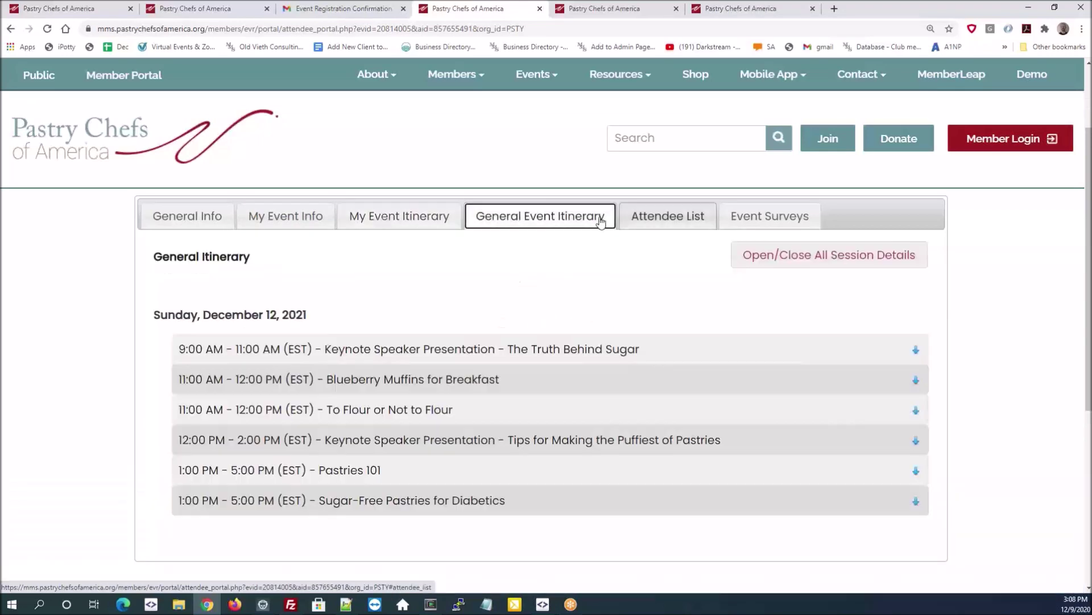
left_click(669, 222)
left_click(747, 221)
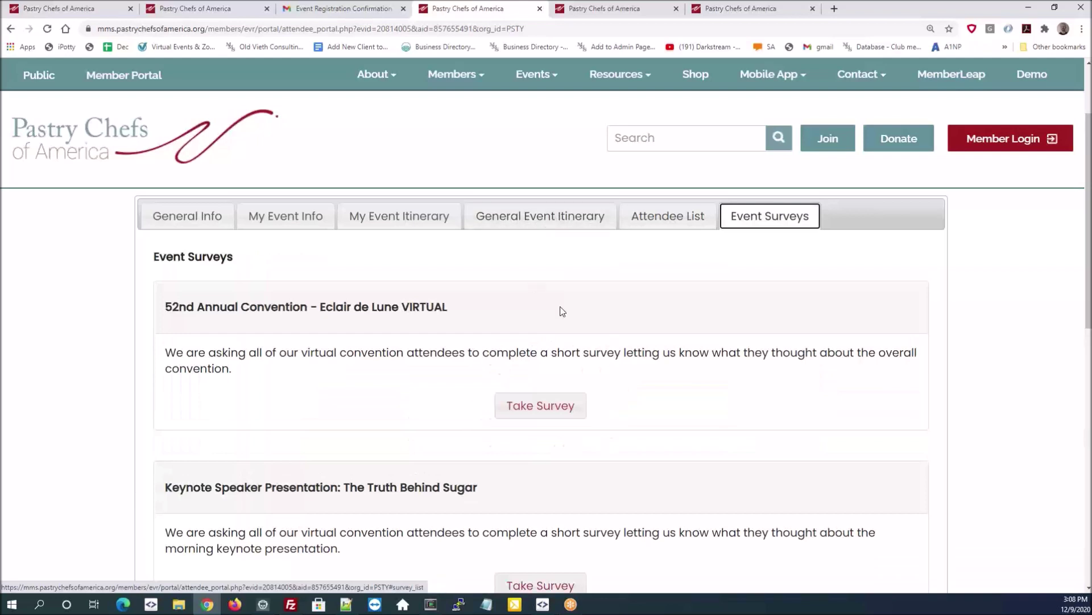
left_click(508, 222)
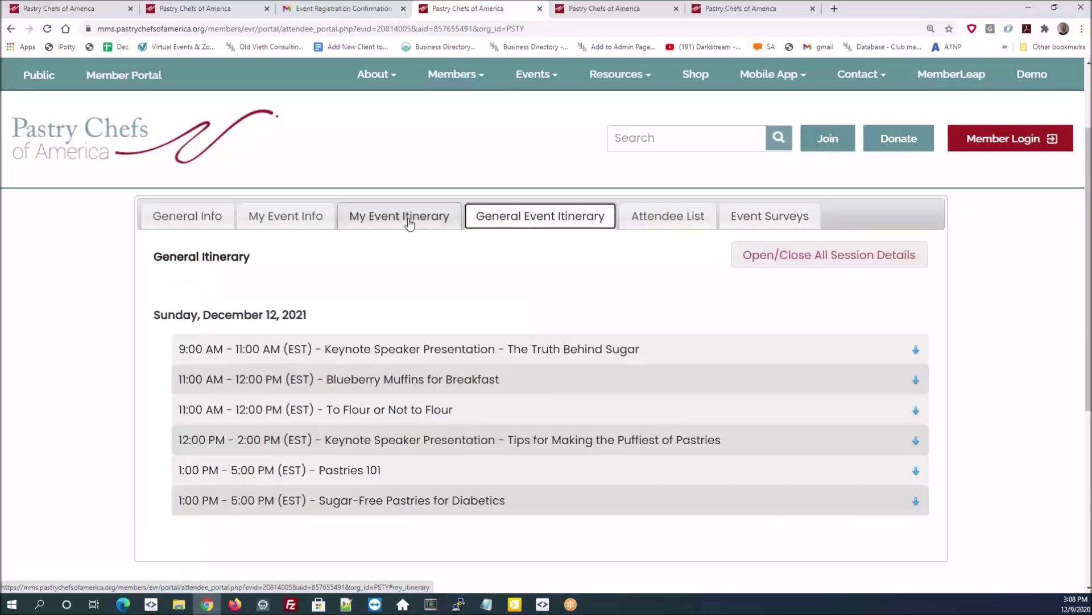
- Expand The Truth Behind Sugar session details, then return to the Zoom Meetings list
left_click(485, 348)
scroll(180, 371, "down", 2)
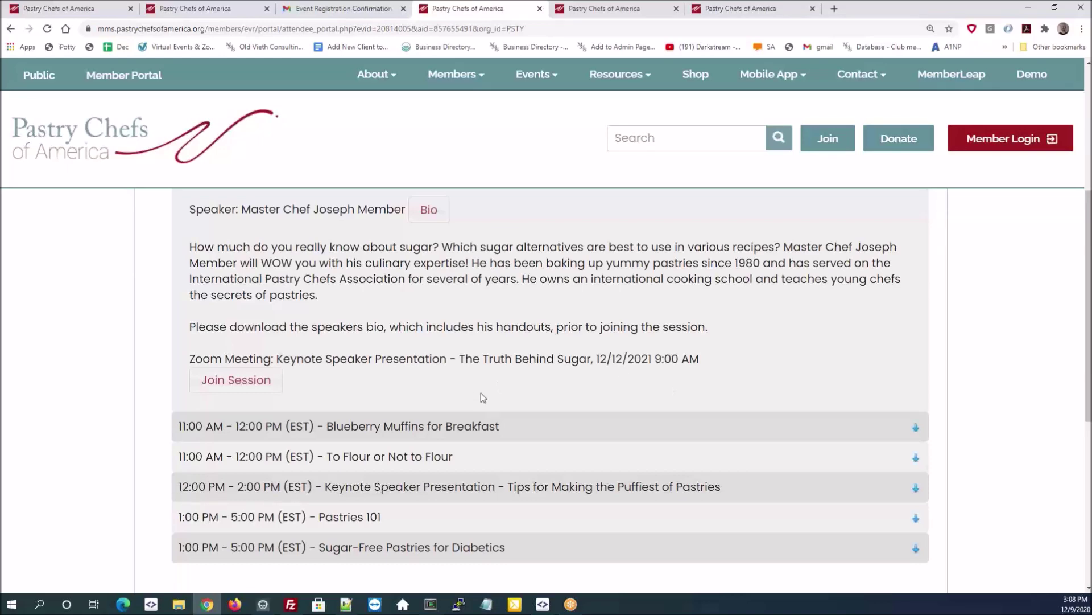
scroll(480, 393, "up", 5)
left_click(77, 10)
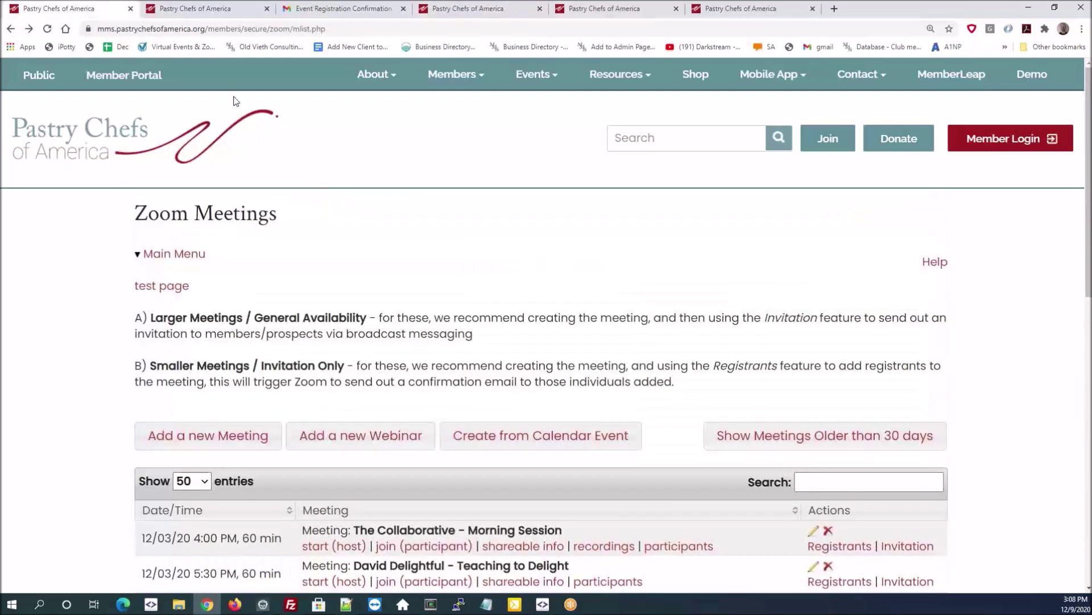
- Open the Zoom Meetings help and select the '53. Zoom Interface' topic
left_click(935, 265)
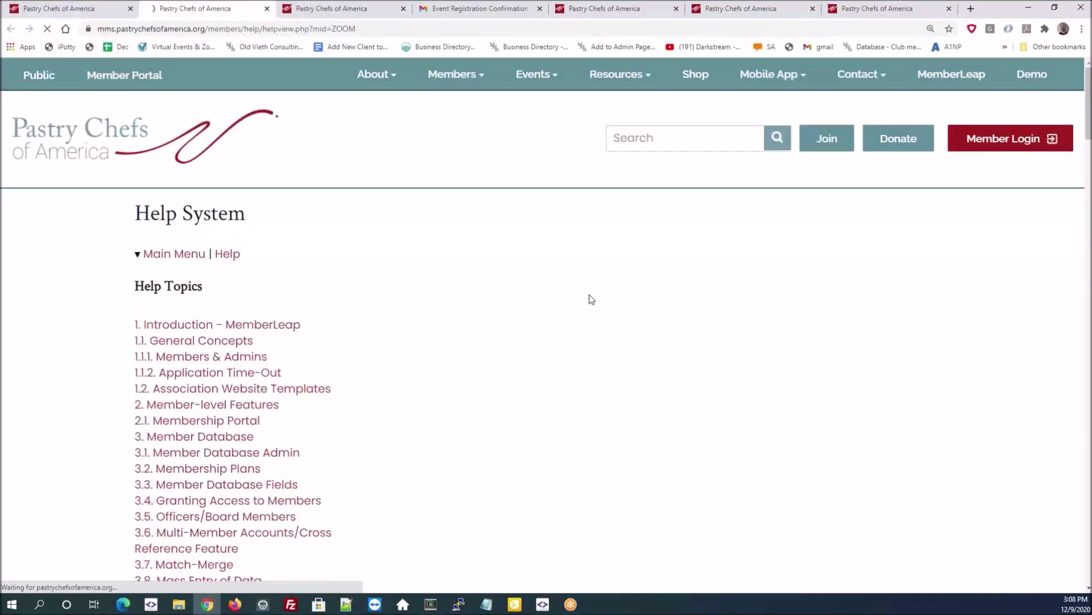
scroll(352, 347, "down", 10)
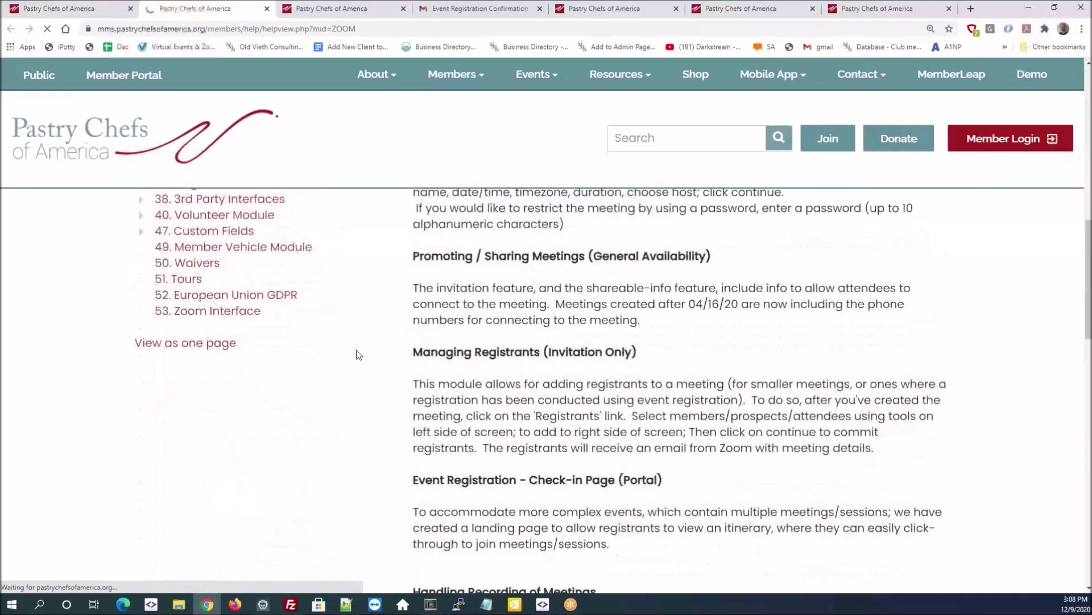
left_click(297, 312)
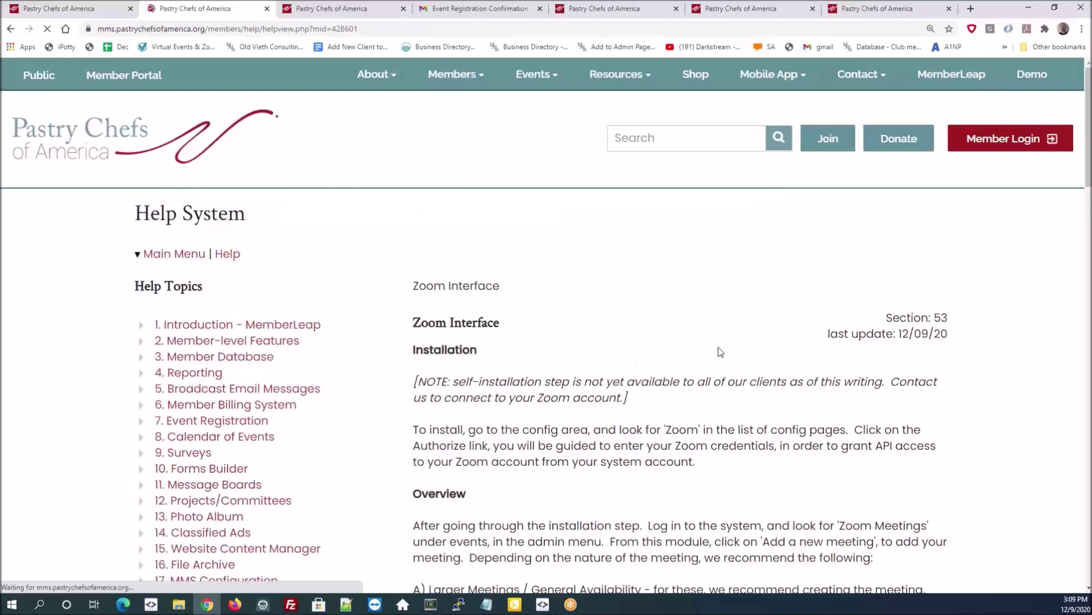
- Read through the Zoom Interface article, then return to the main help topic list
scroll(761, 342, "down", 5)
scroll(762, 334, "down", 6)
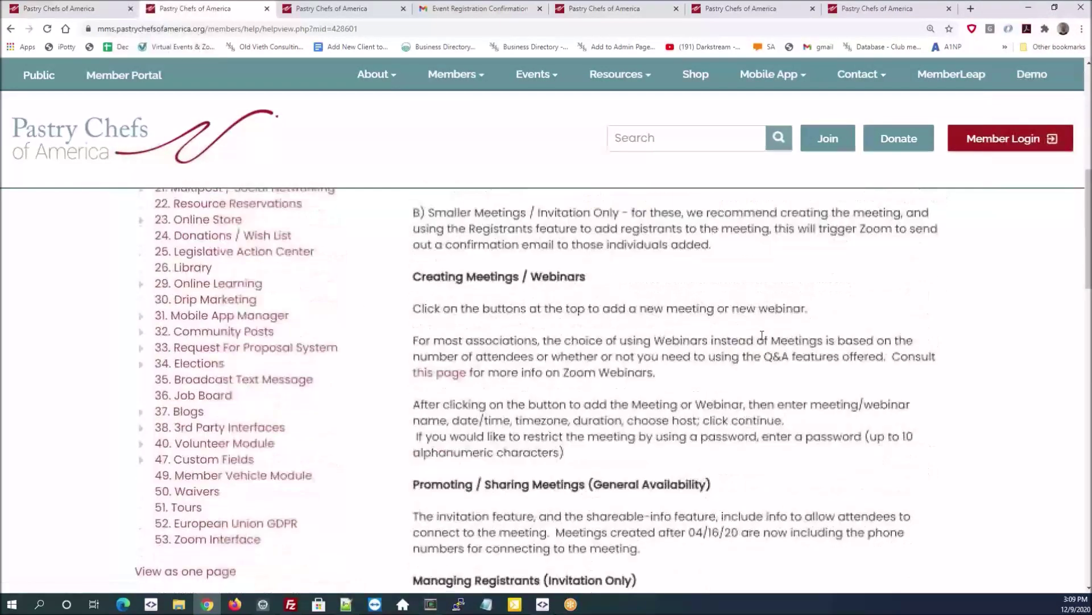
scroll(762, 334, "up", 6)
scroll(762, 335, "up", 5)
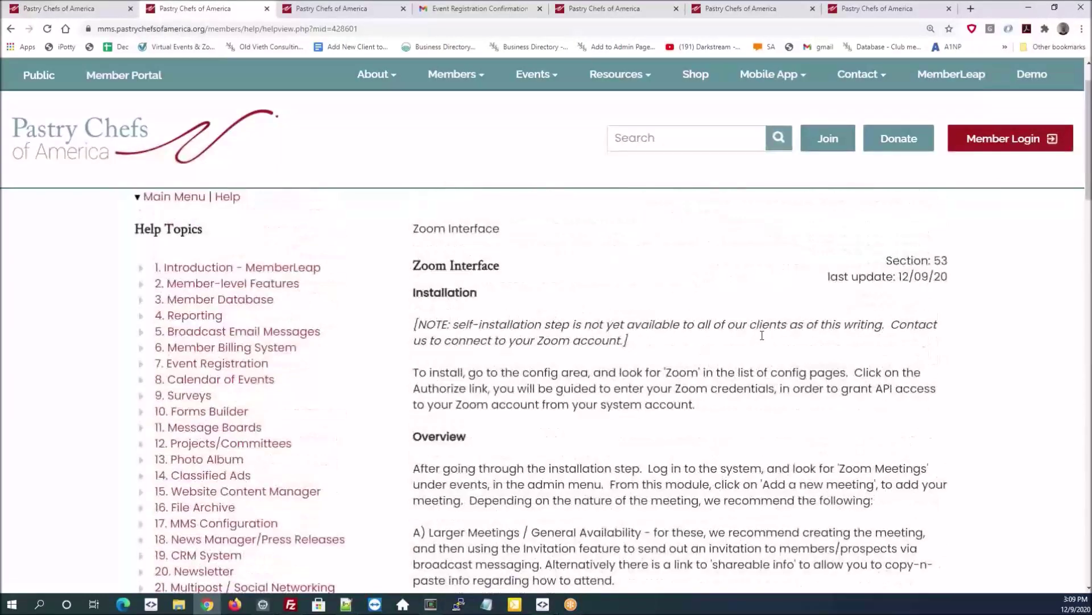
scroll(361, 276, "up", 1)
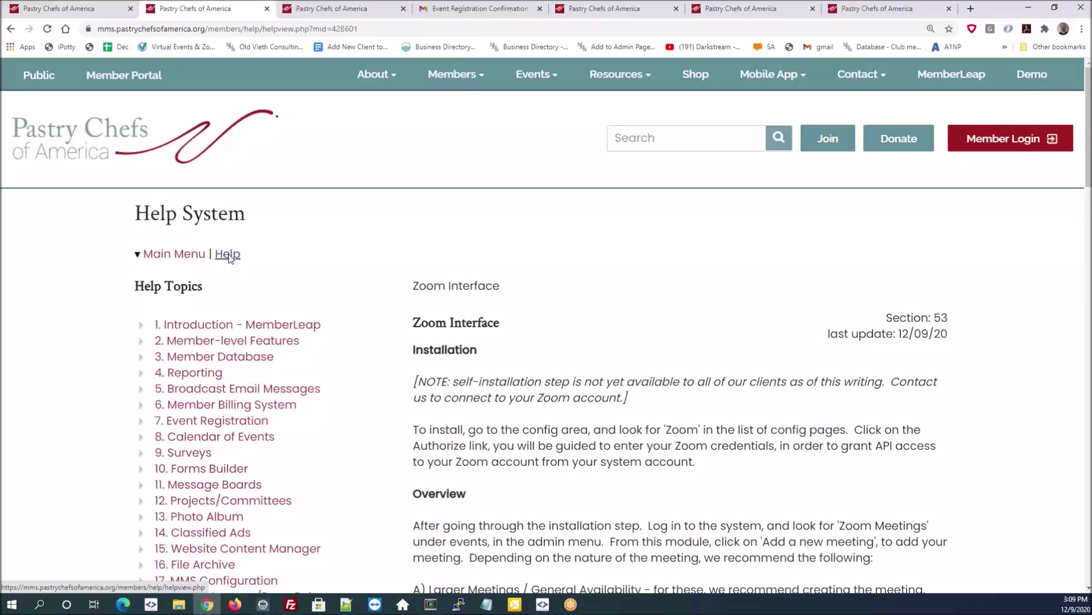
left_click(228, 255)
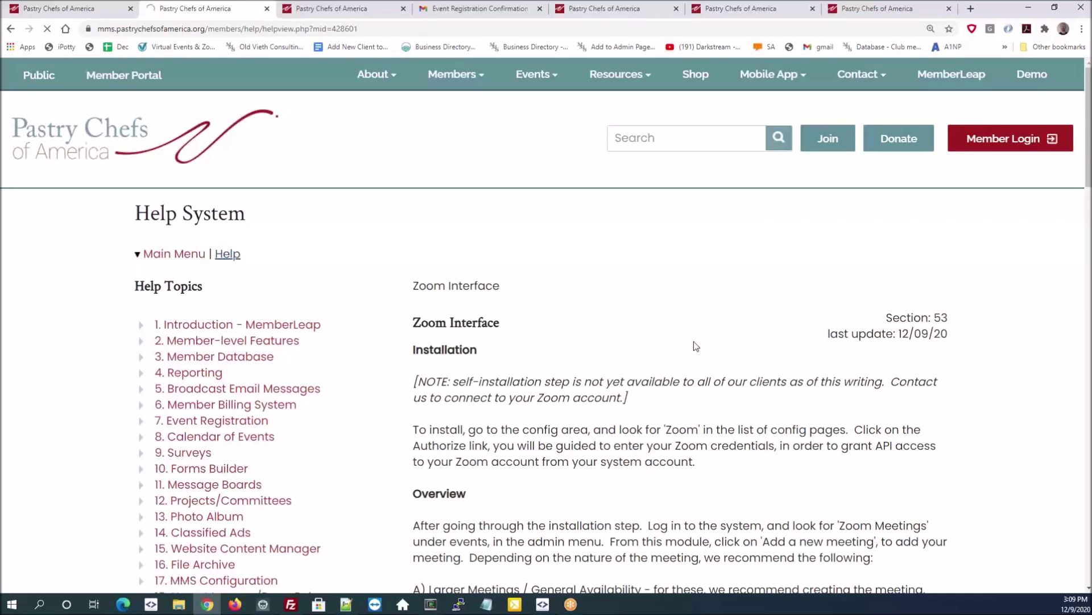